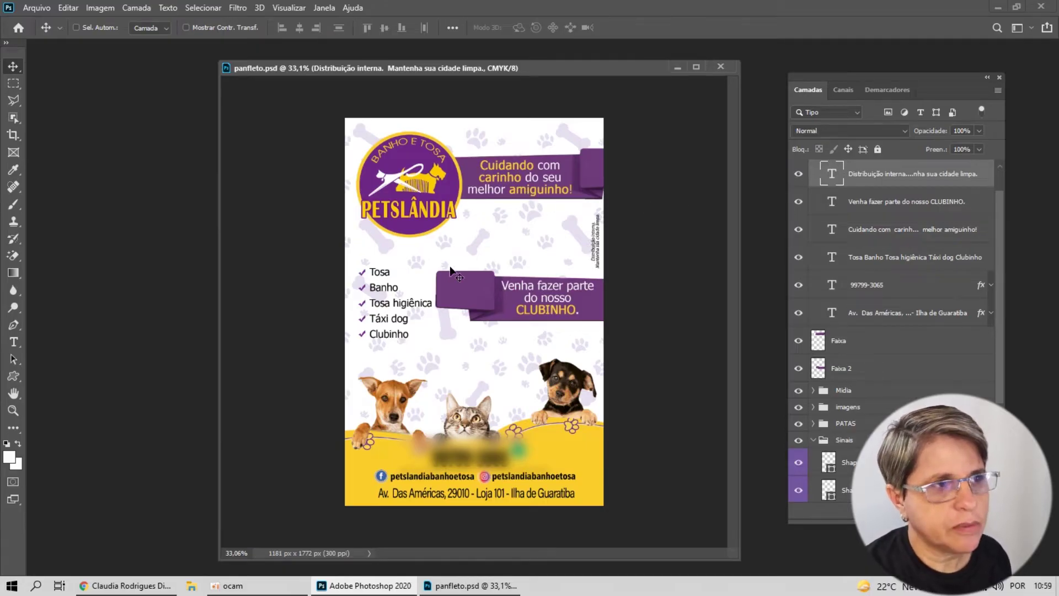
Step: Check the flyer's image size and current colour mode without changing them
right_click(486, 77)
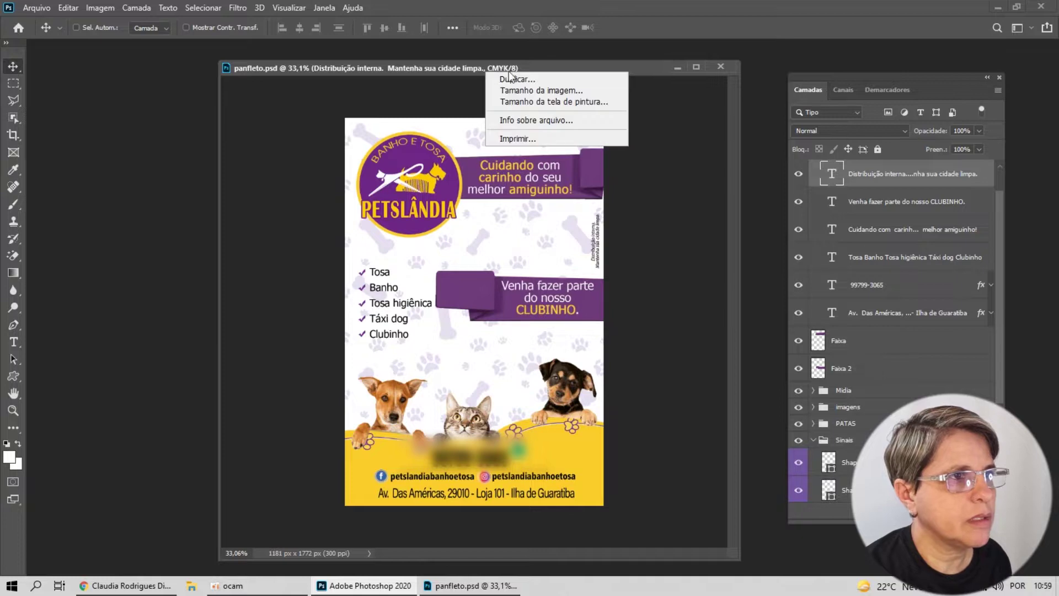
click(515, 92)
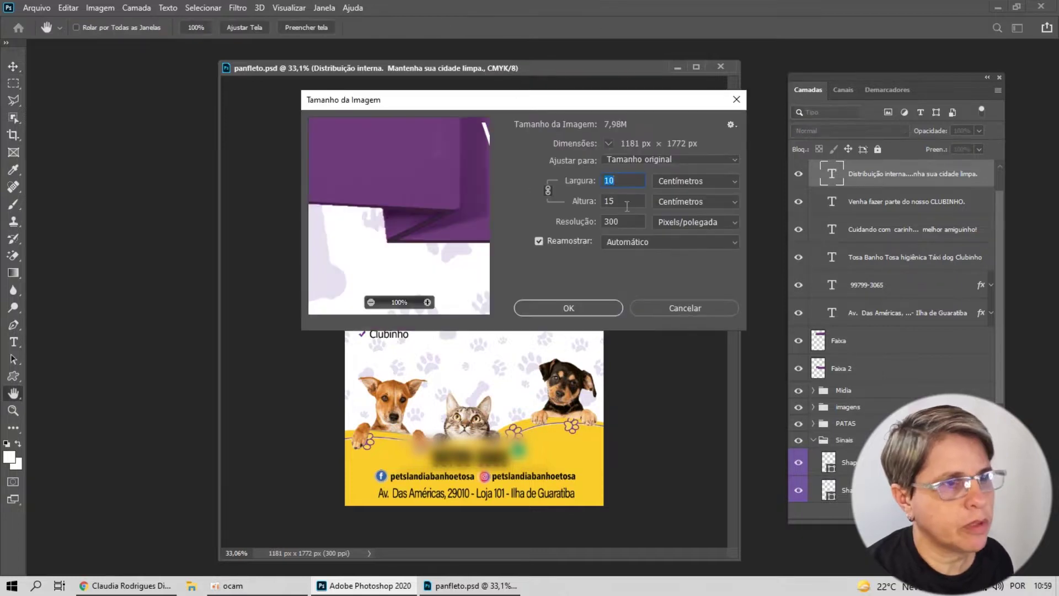
click(672, 309)
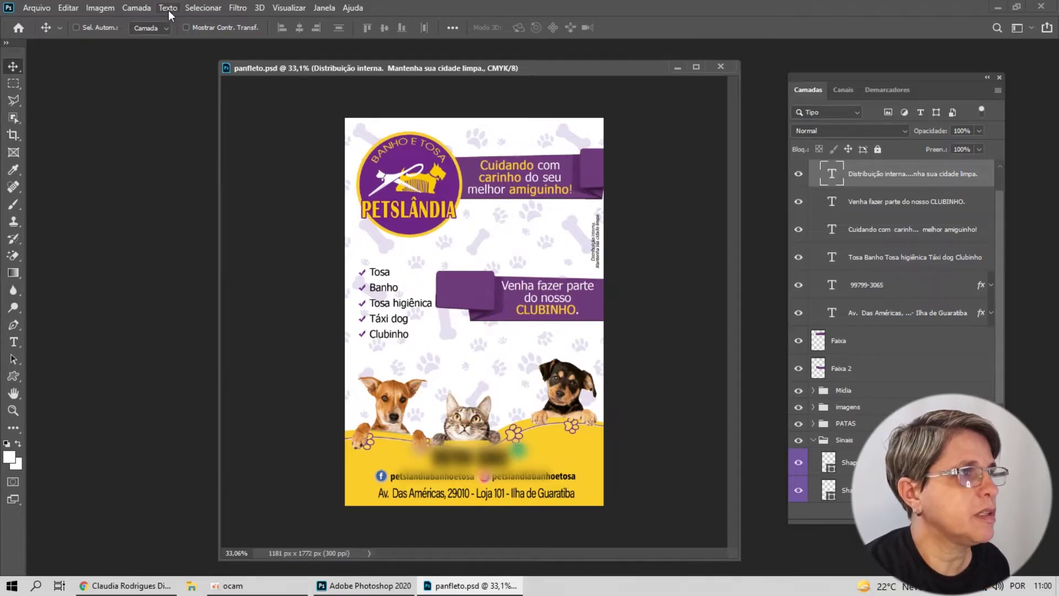
click(101, 8)
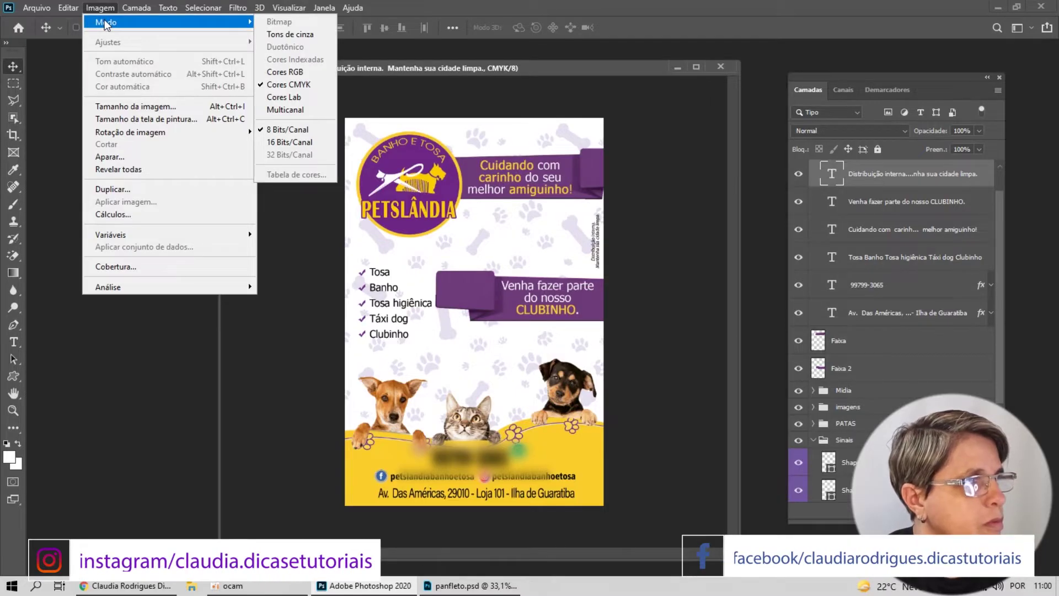
mouse_move(106, 22)
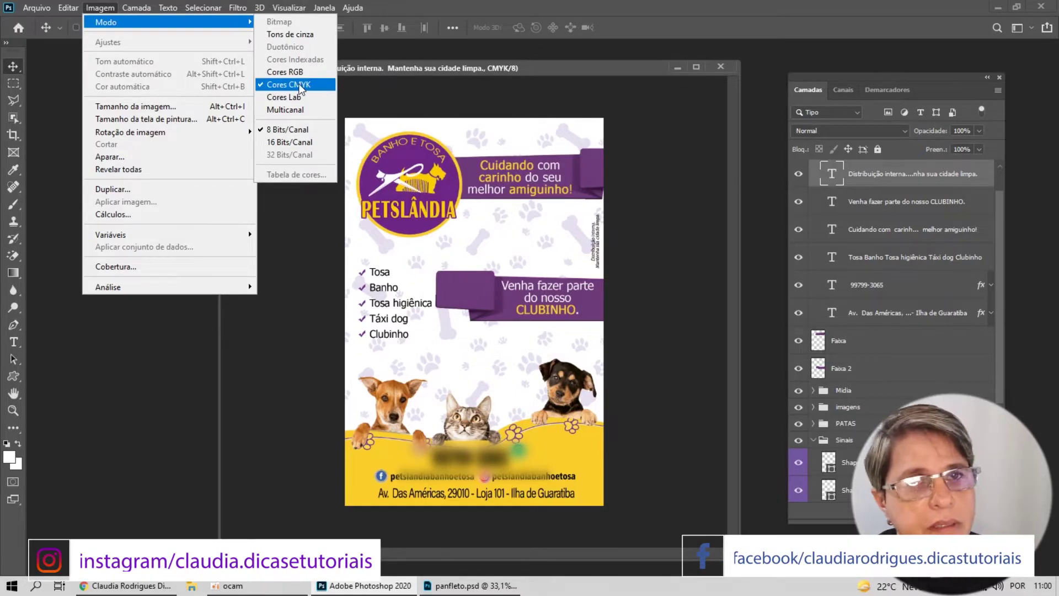
click(375, 71)
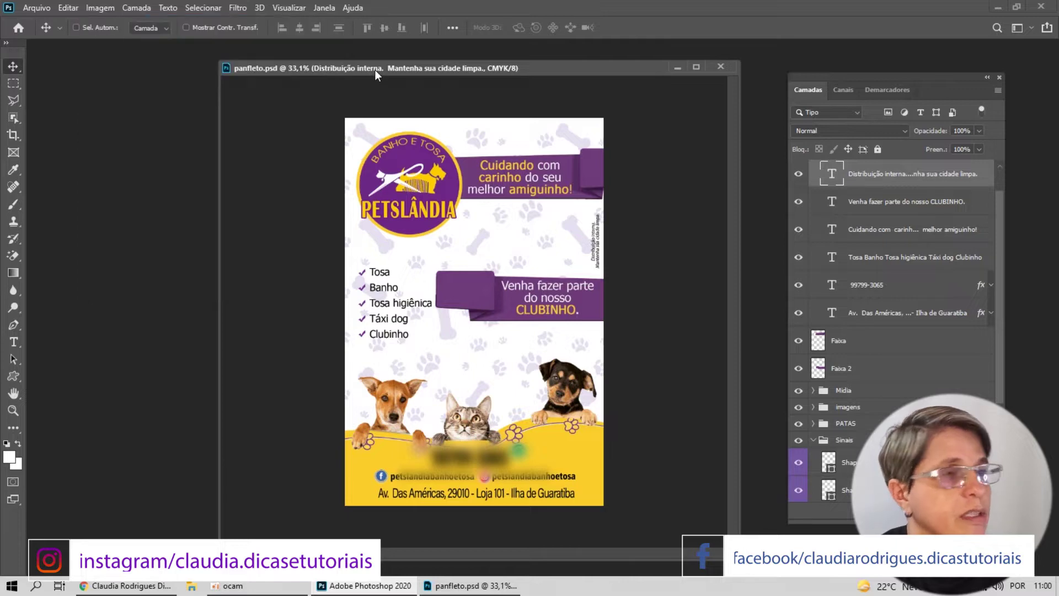
Step: Review the colour modes in the New Document setup, then cancel it
click(36, 8)
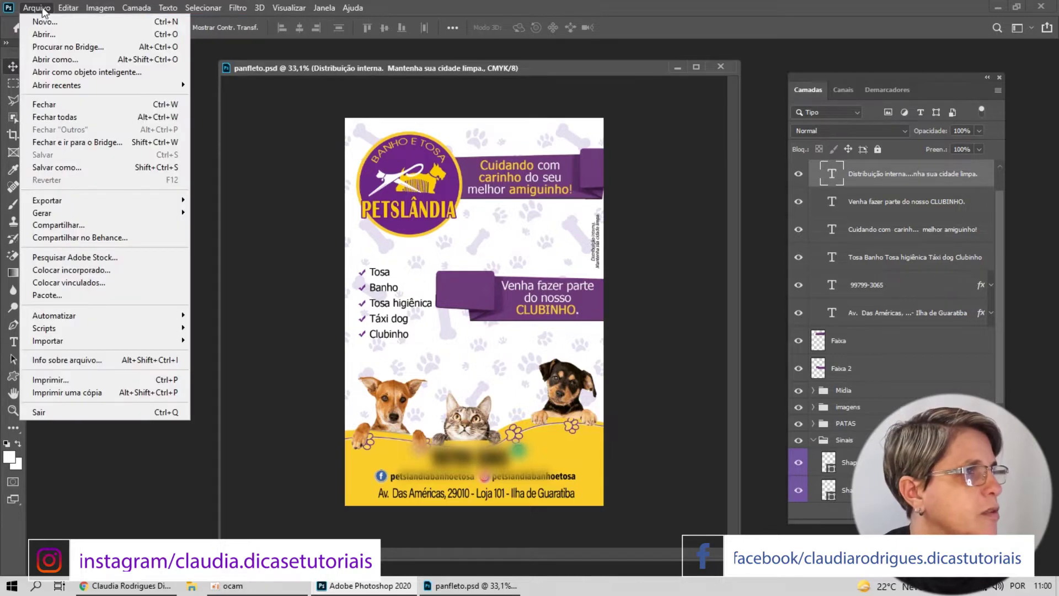
click(44, 27)
key(ctrl+n)
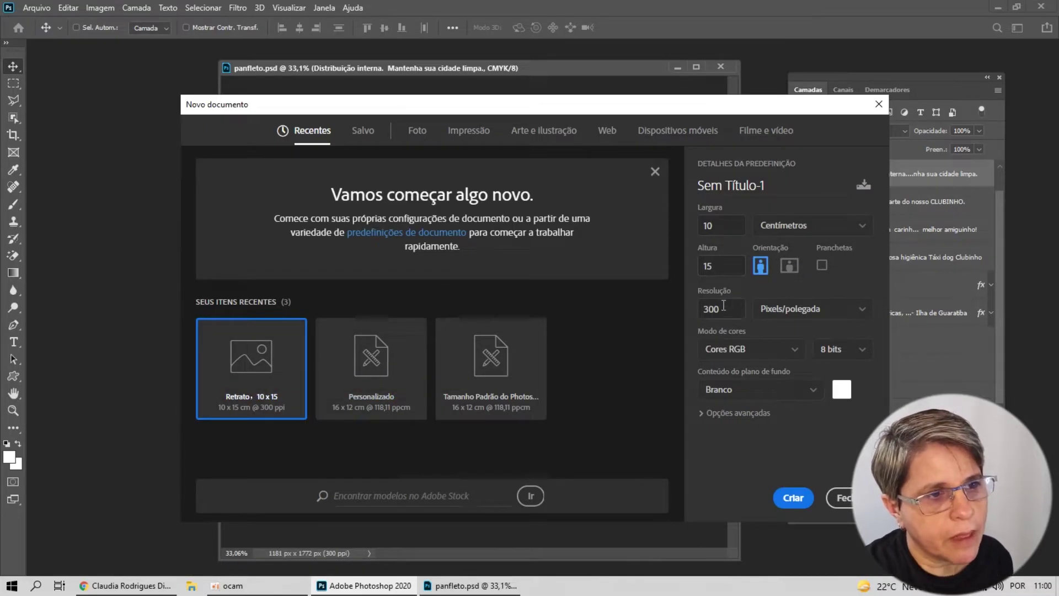
click(784, 350)
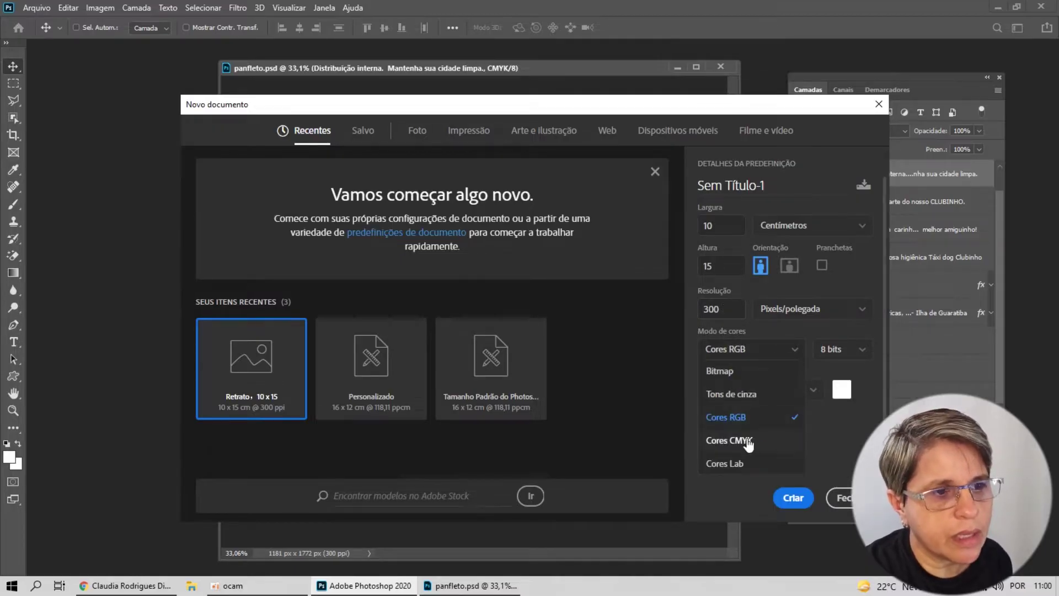
key(Escape)
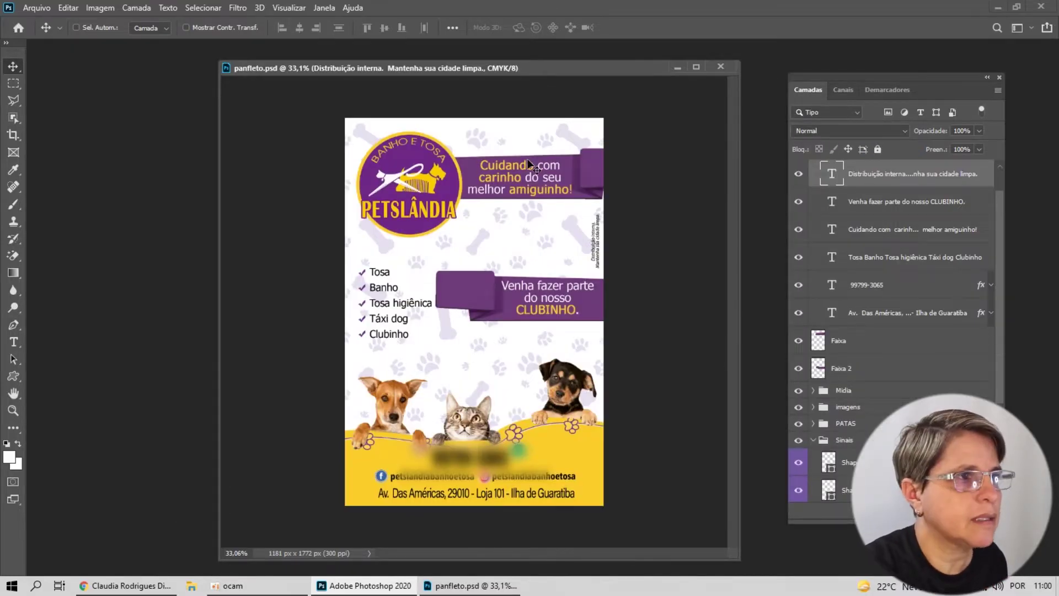
drag(554, 70, 539, 68)
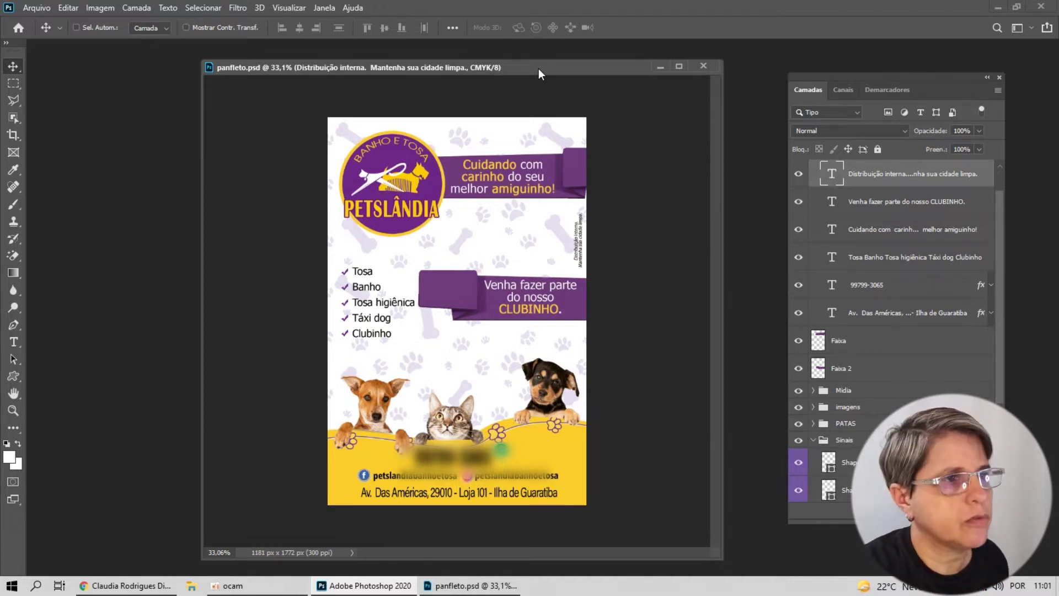
Step: Show rulers and drag guides to the flyer's top, left, right and bottom edges
key(ctrl+r)
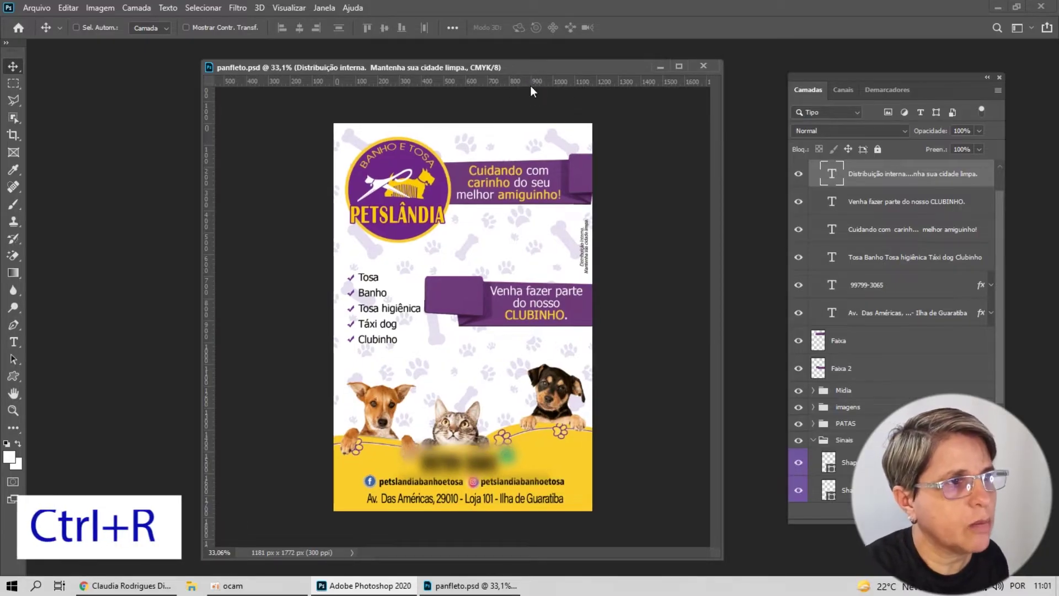
drag(531, 81, 539, 120)
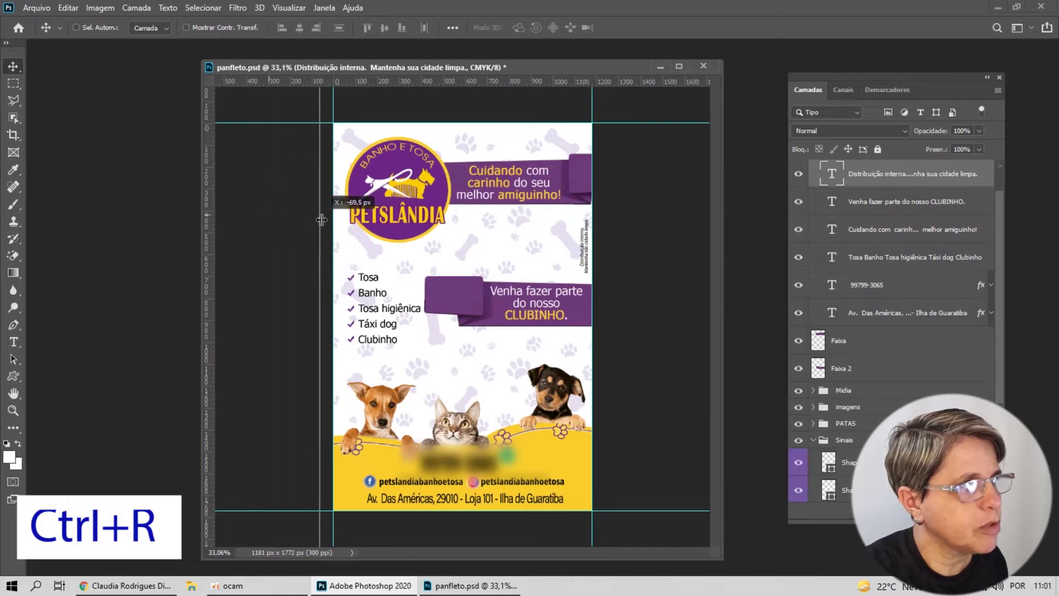
drag(213, 220, 333, 218)
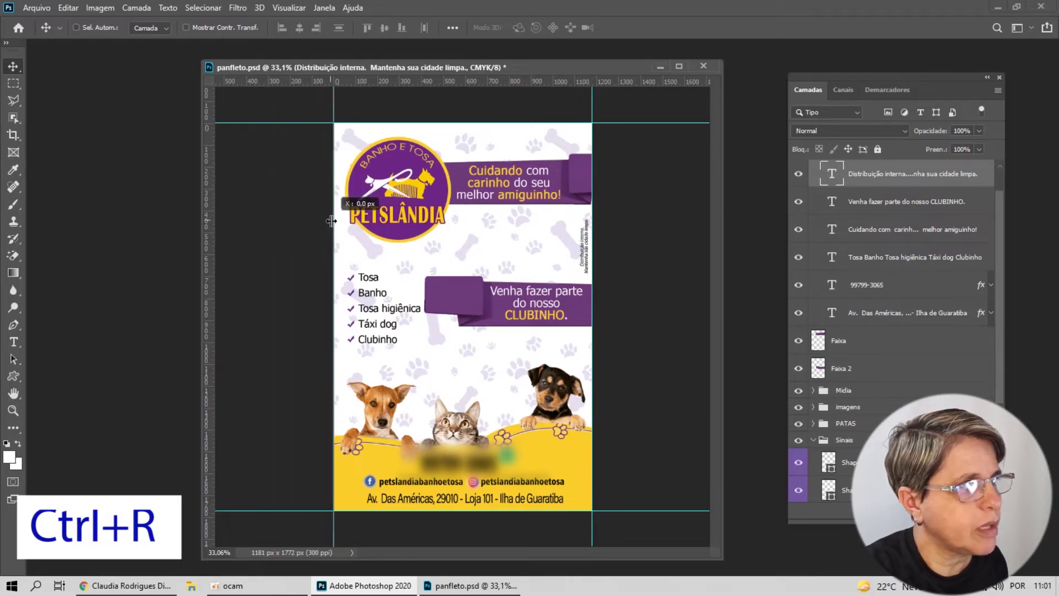
drag(215, 215, 592, 245)
drag(513, 91, 563, 510)
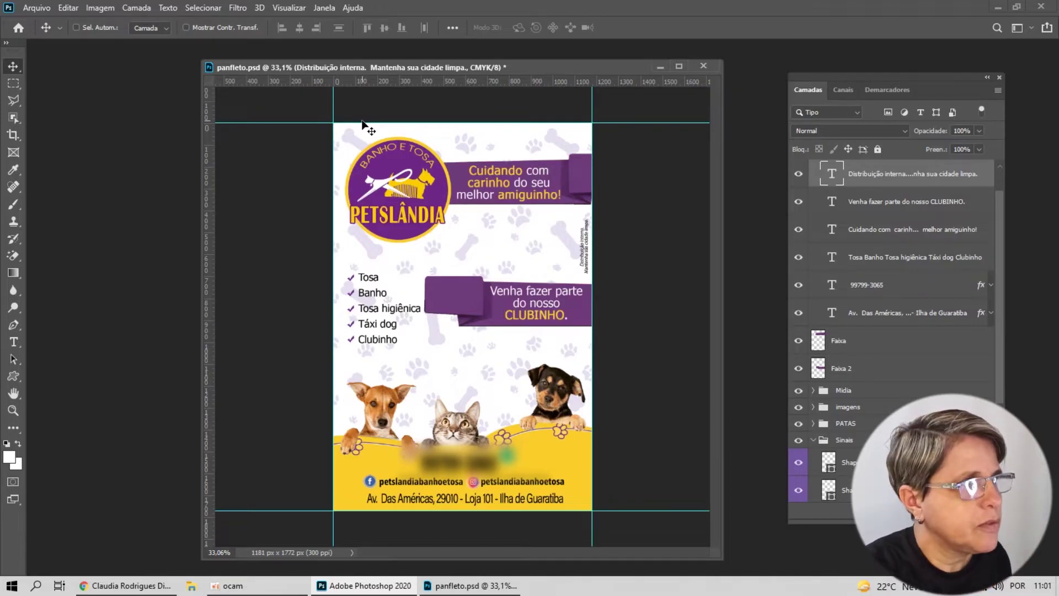
Step: Resize the canvas to 10,6 × 15,6 cm in Centímetros for a 3 mm bleed
click(100, 9)
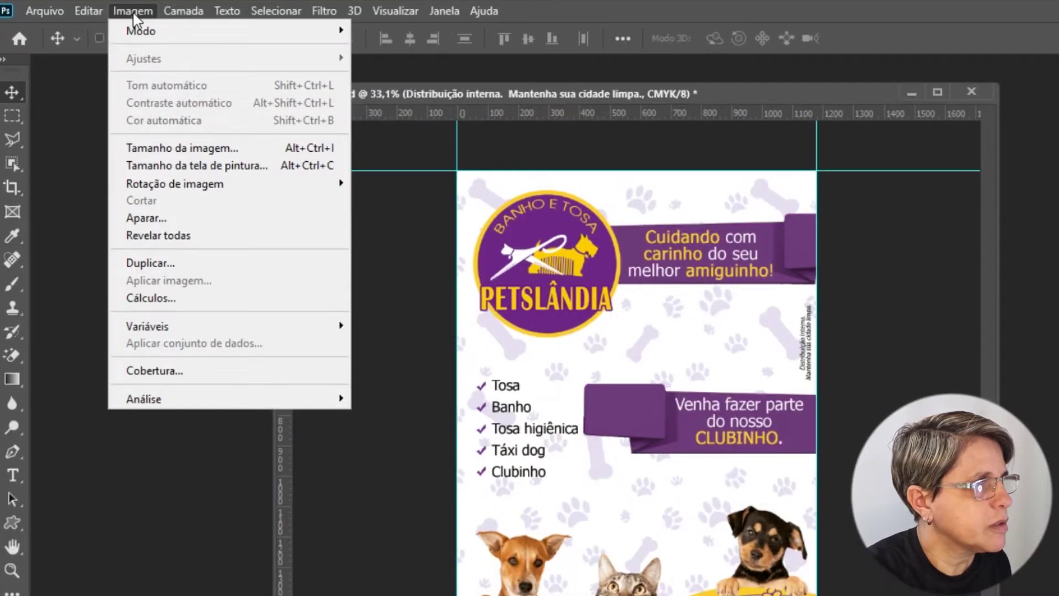
click(208, 176)
click(806, 263)
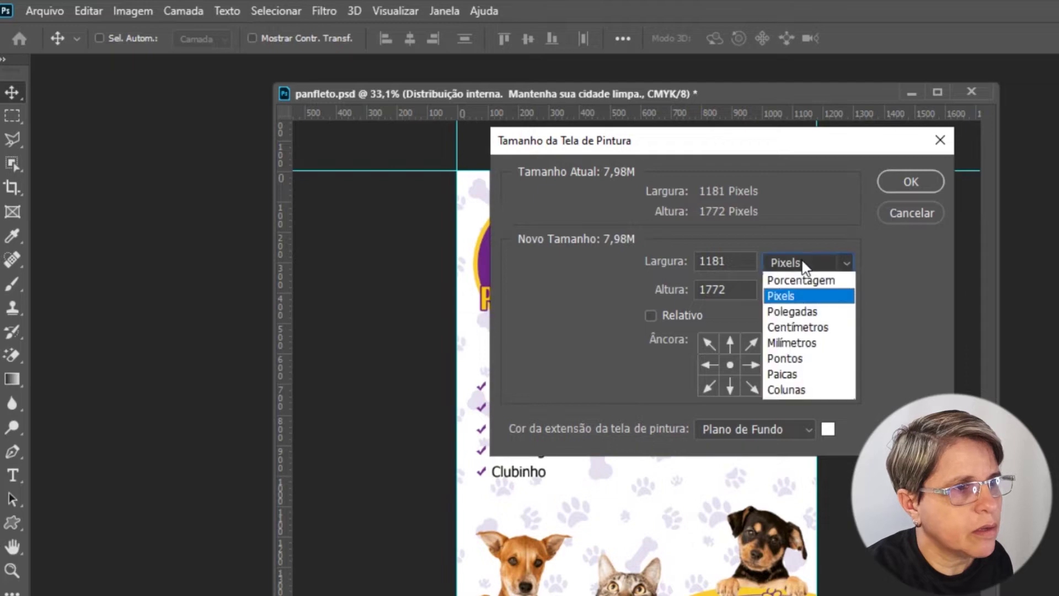
click(825, 327)
text(15,6)
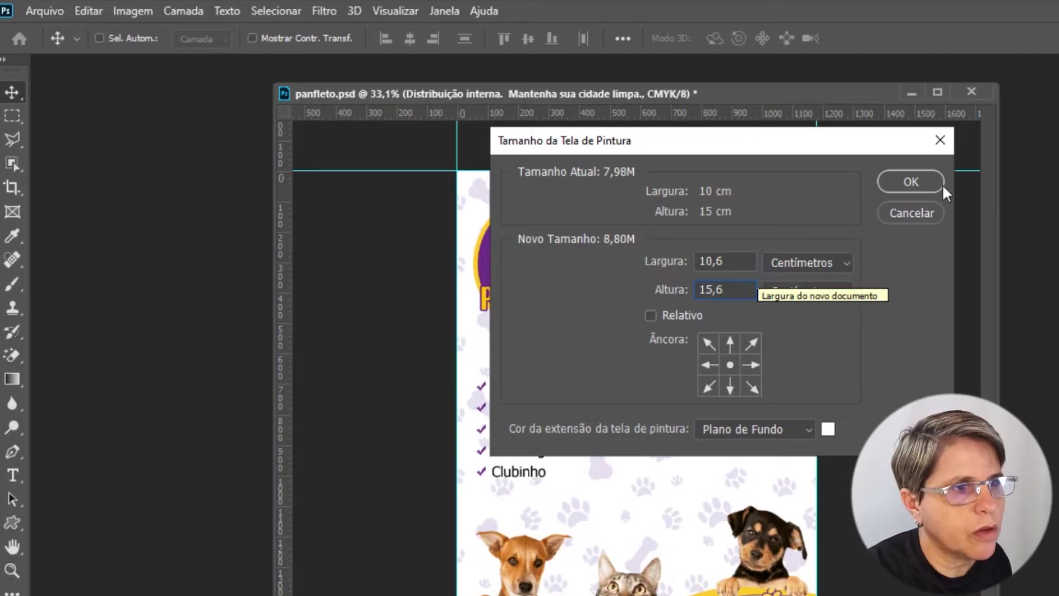
click(905, 181)
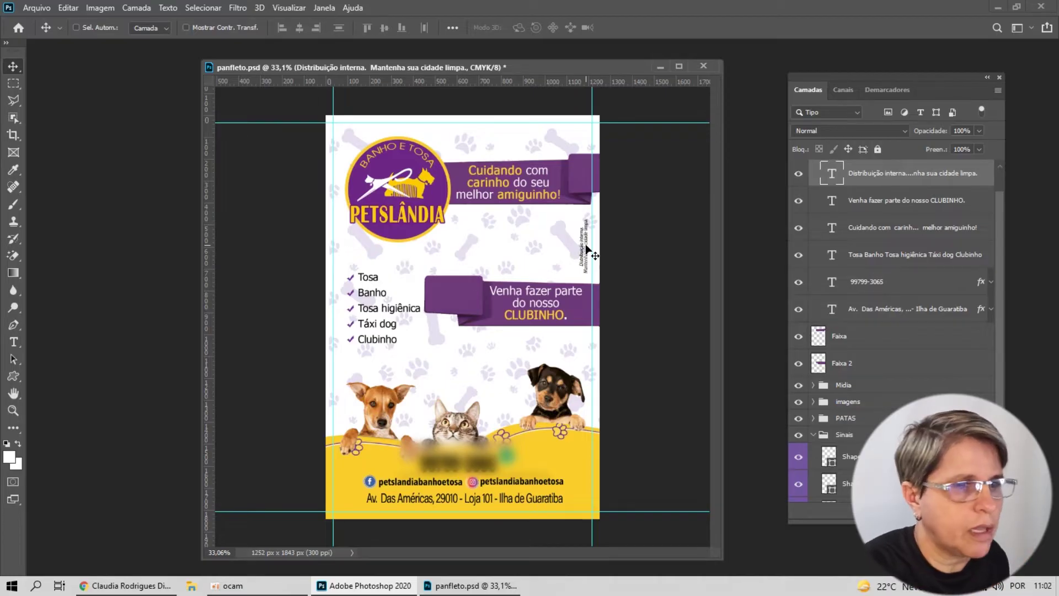
Step: Collapse the Sinais group, test the merge with undo, then flatten into Plano de Fundo
click(816, 435)
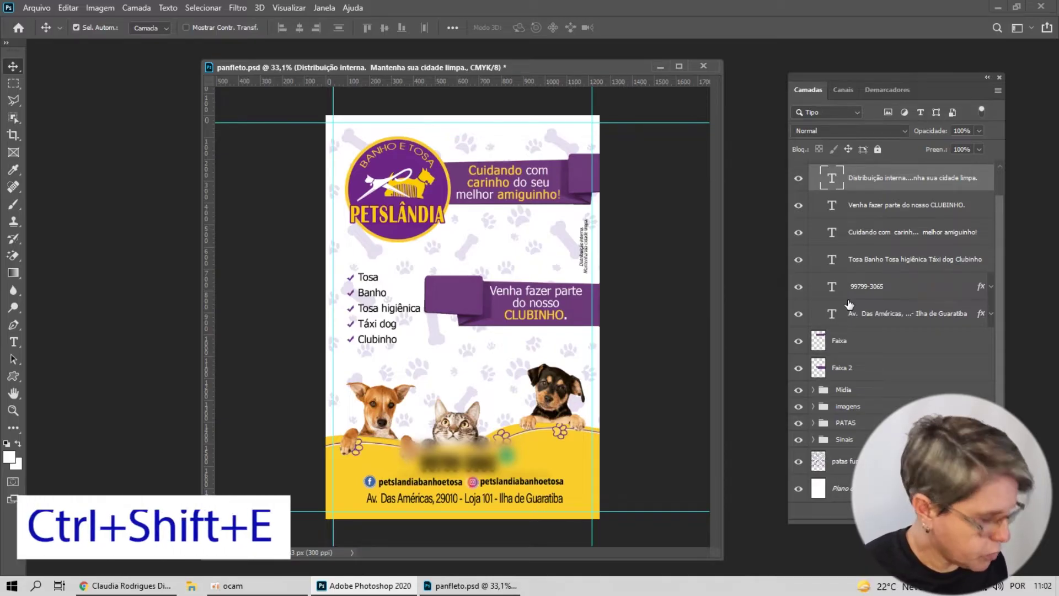
key(ctrl+shift+e)
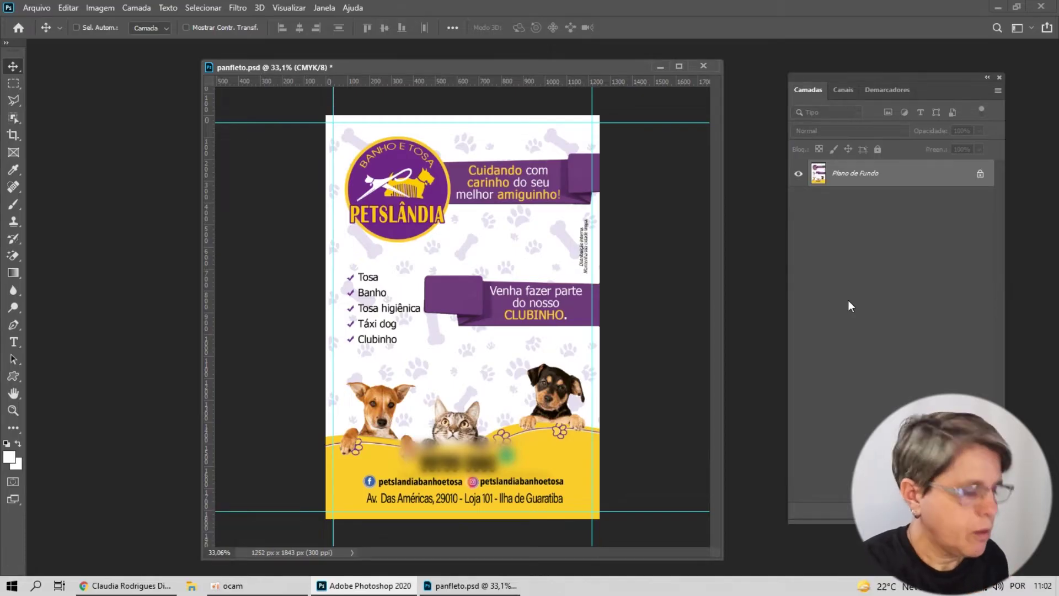
key(ctrl+z)
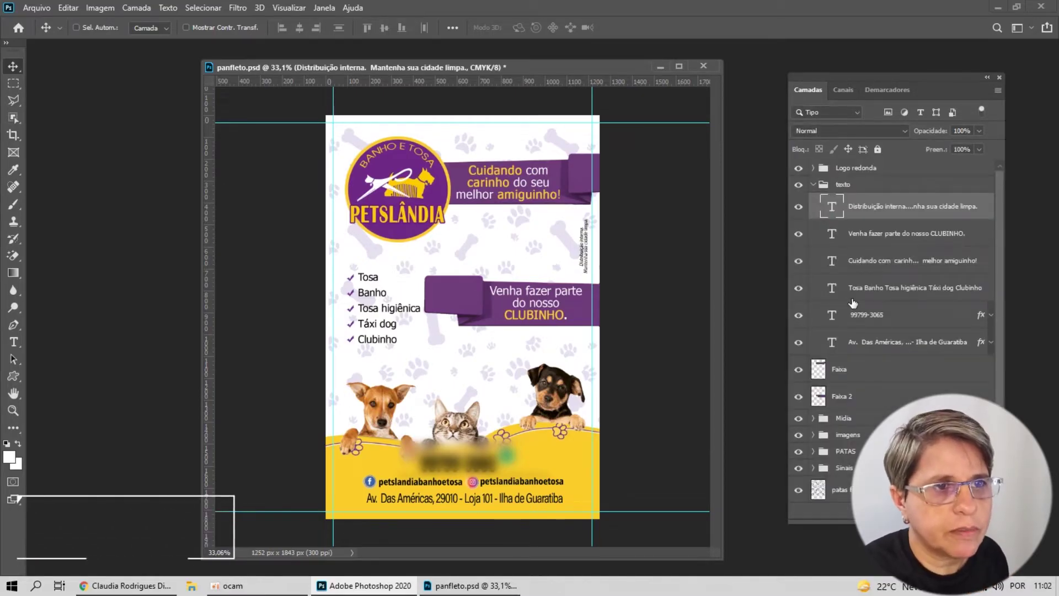
key(ctrl+z)
click(856, 174)
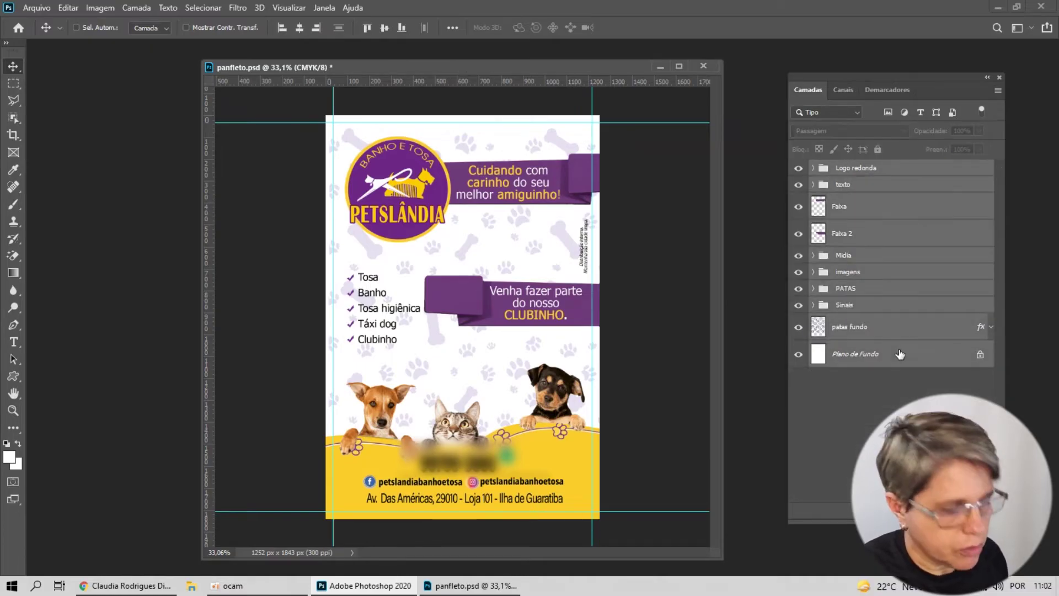
key(ctrl+shift+e)
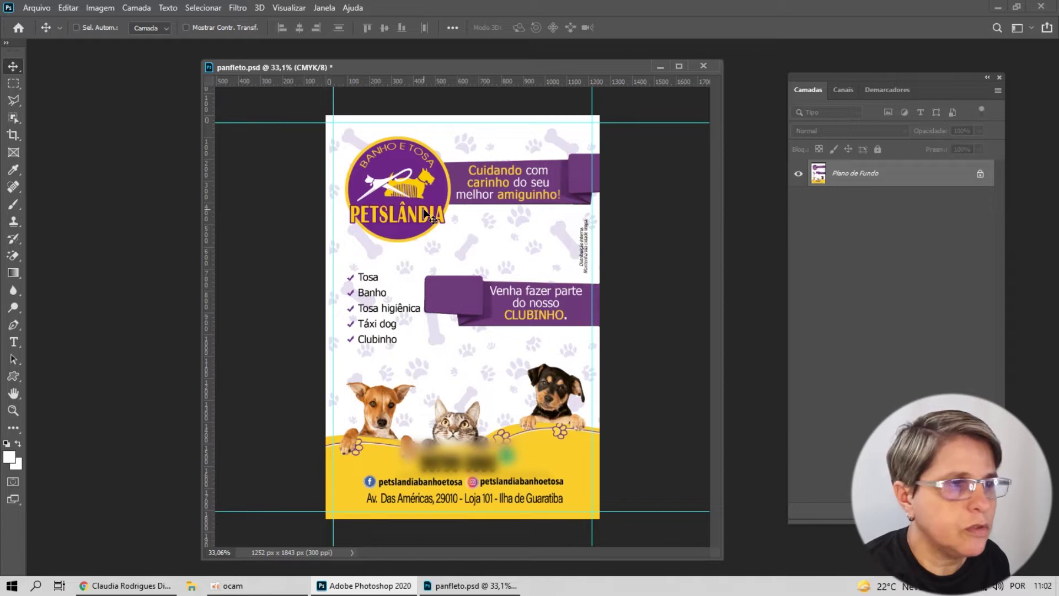
Step: Save a copy as 'panfleto 1' in Photoshop PDF format and accept the warning
click(38, 9)
click(75, 167)
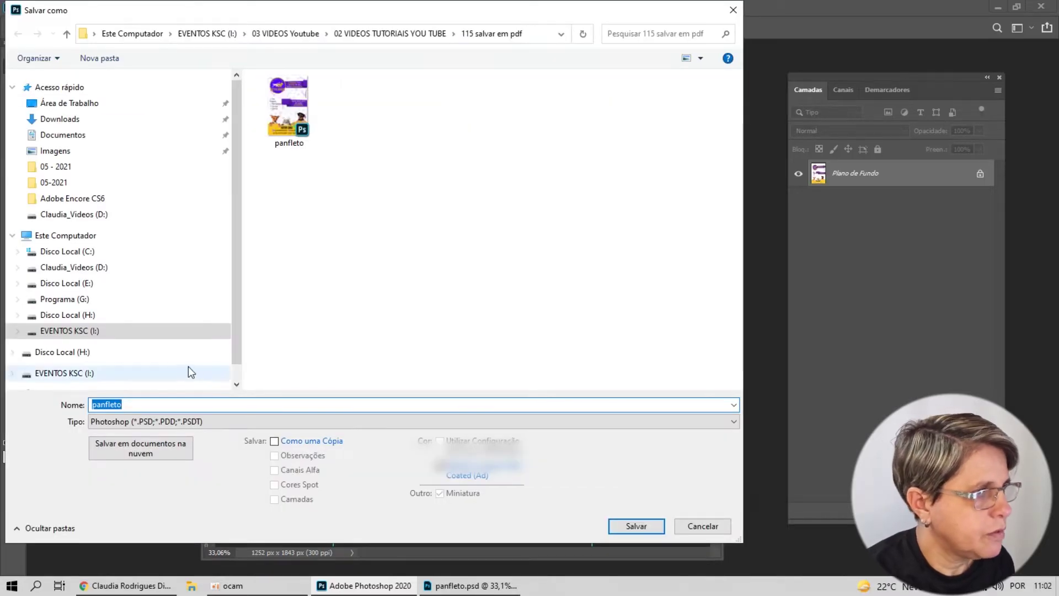
click(142, 405)
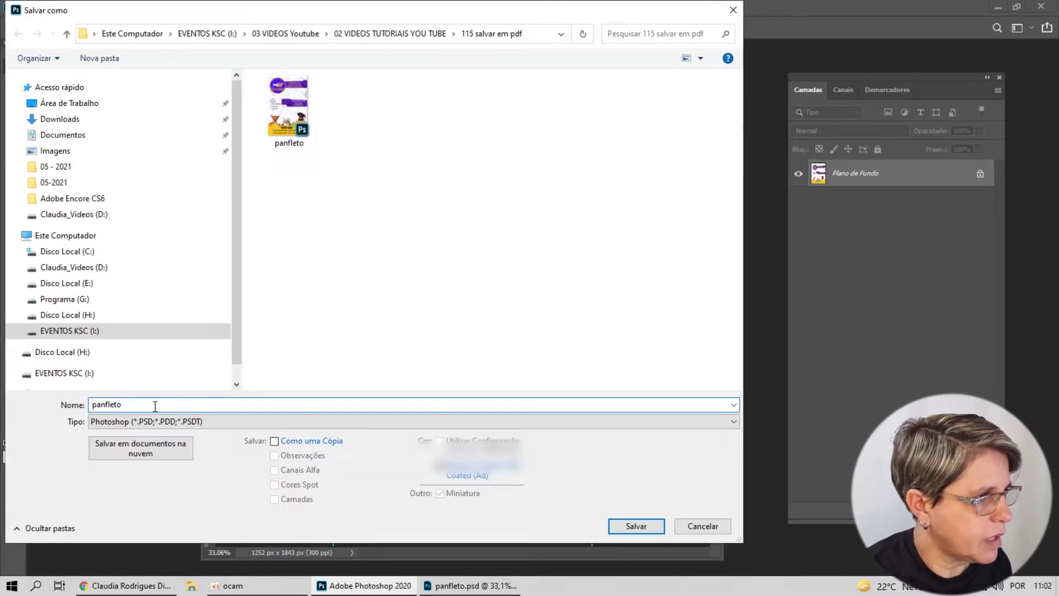
text( 1)
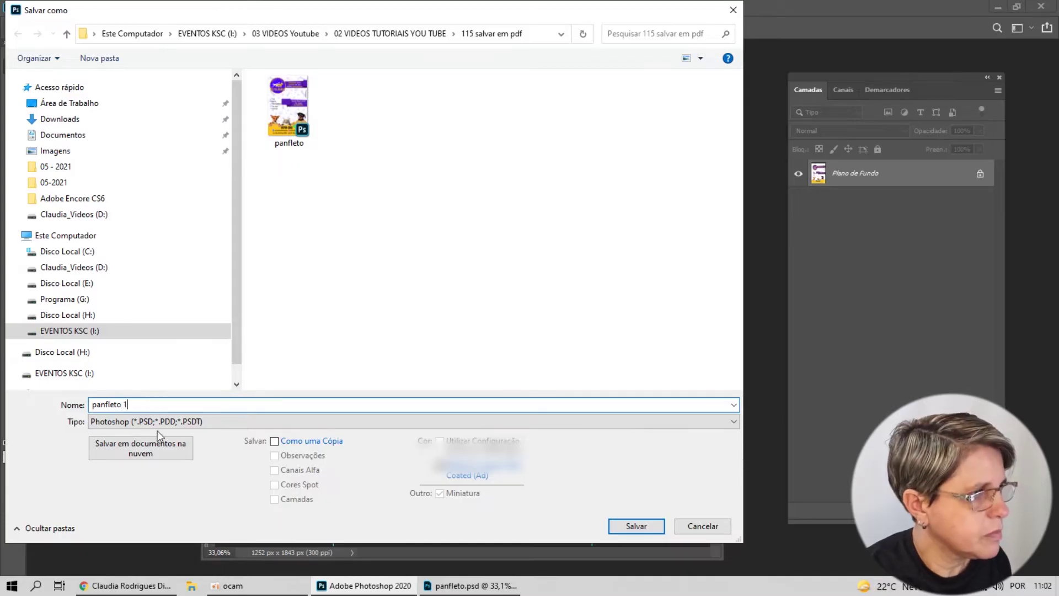
click(158, 422)
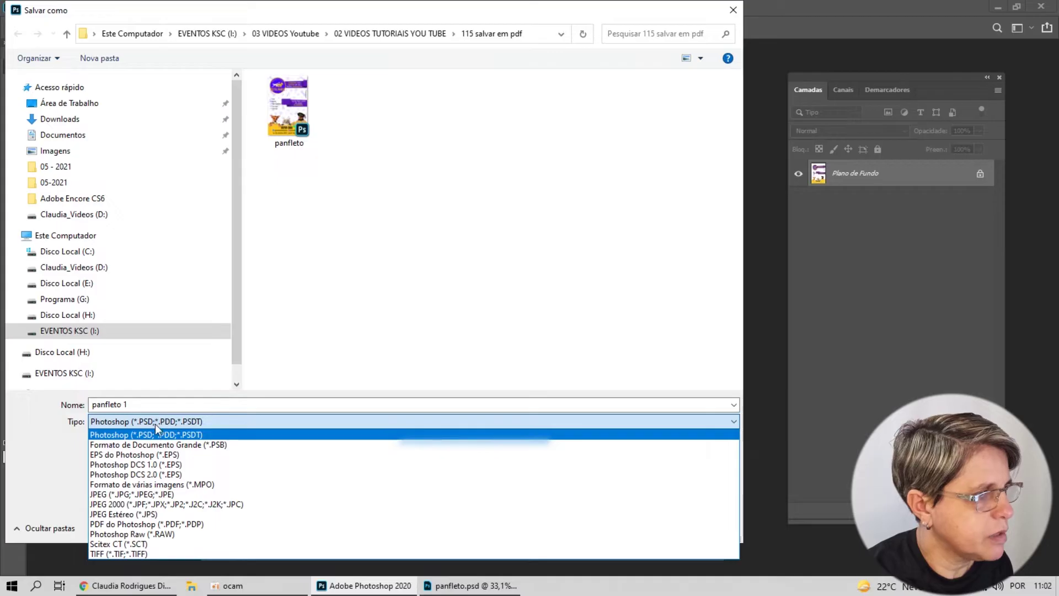
click(155, 526)
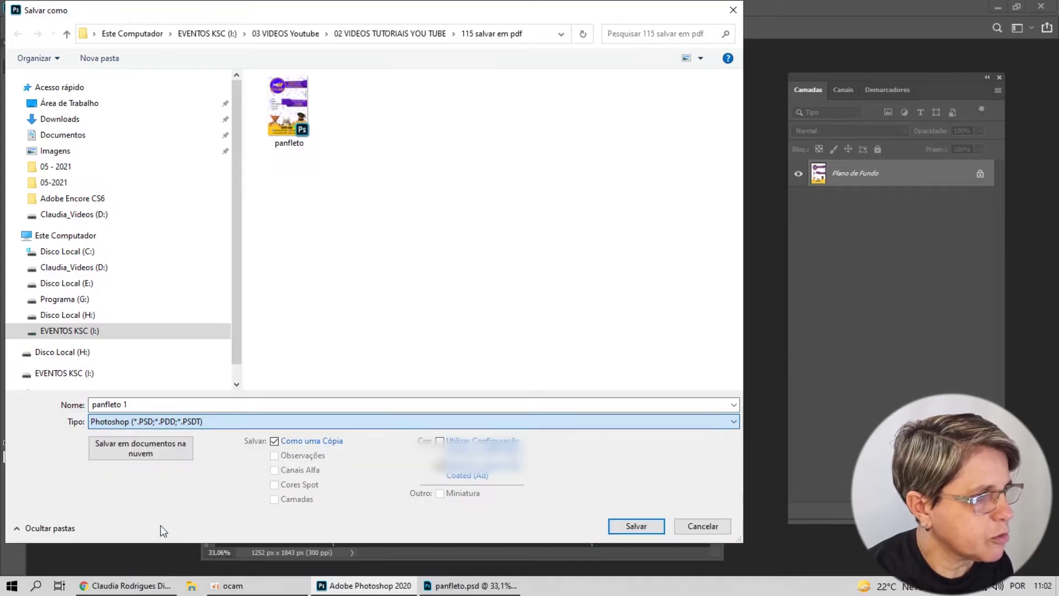
click(650, 527)
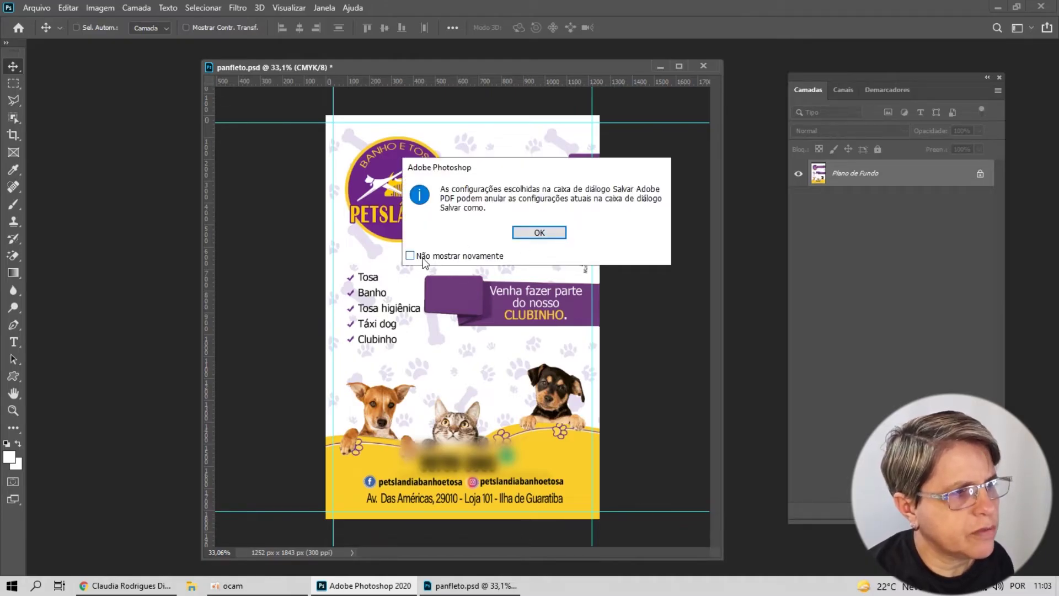
click(549, 234)
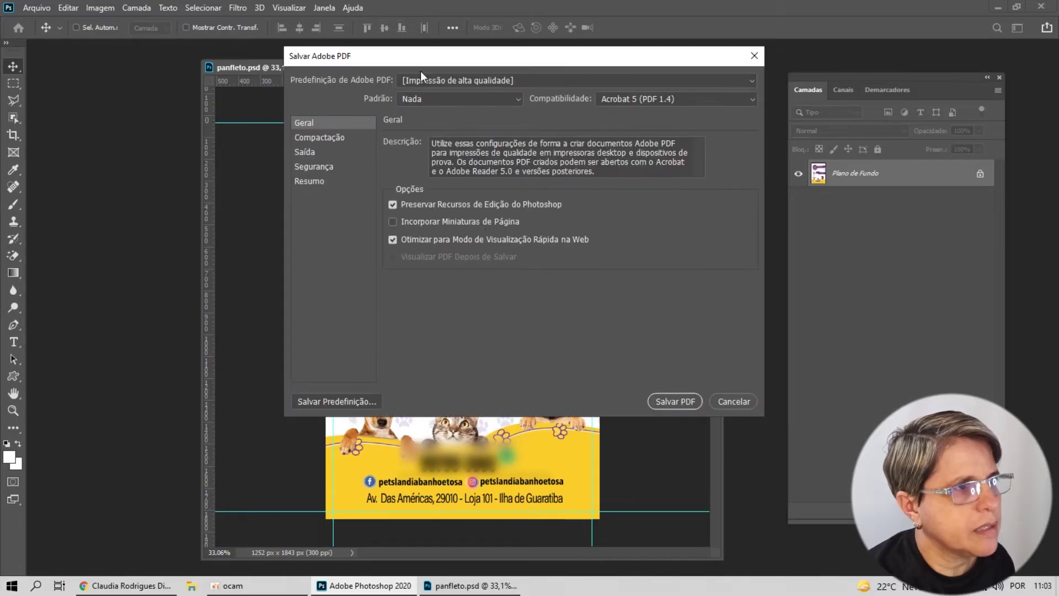
Step: Choose the [PDF/X-1a:2001] preset and keep PDF/X-1a:2001 as the standard
drag(470, 65, 446, 79)
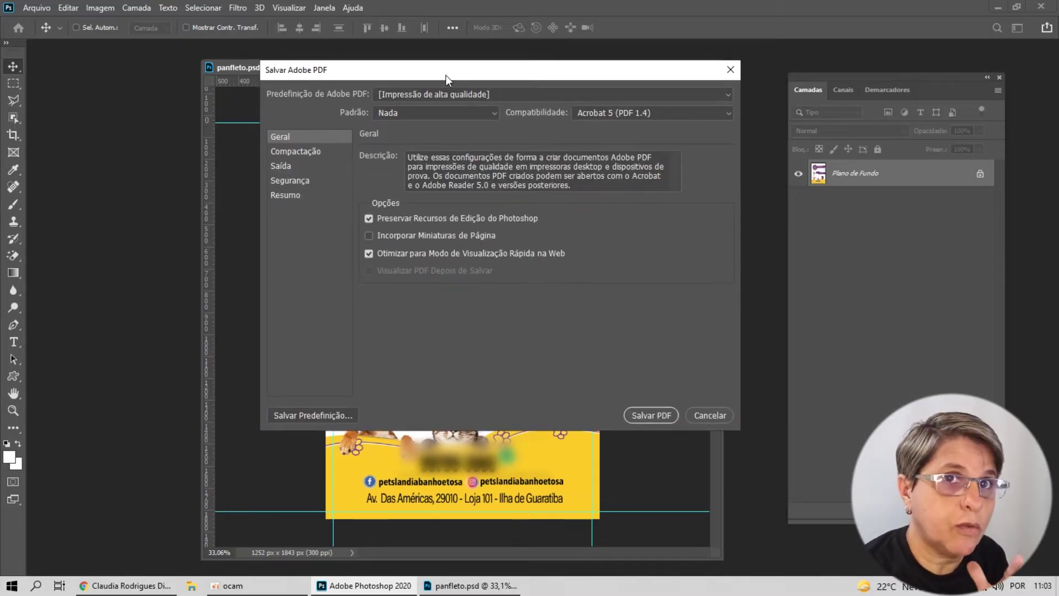
click(416, 95)
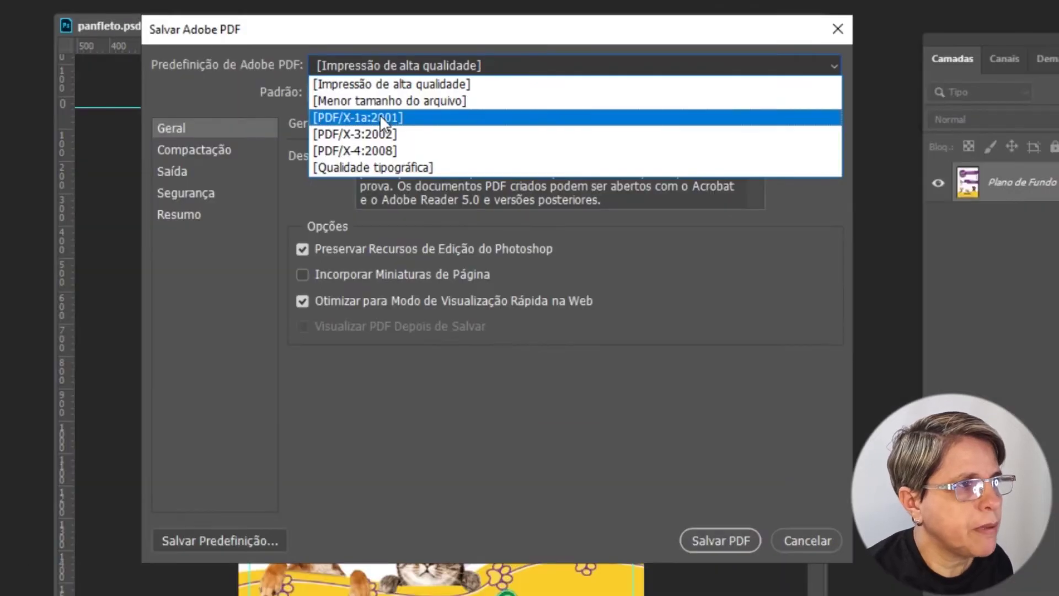
click(379, 118)
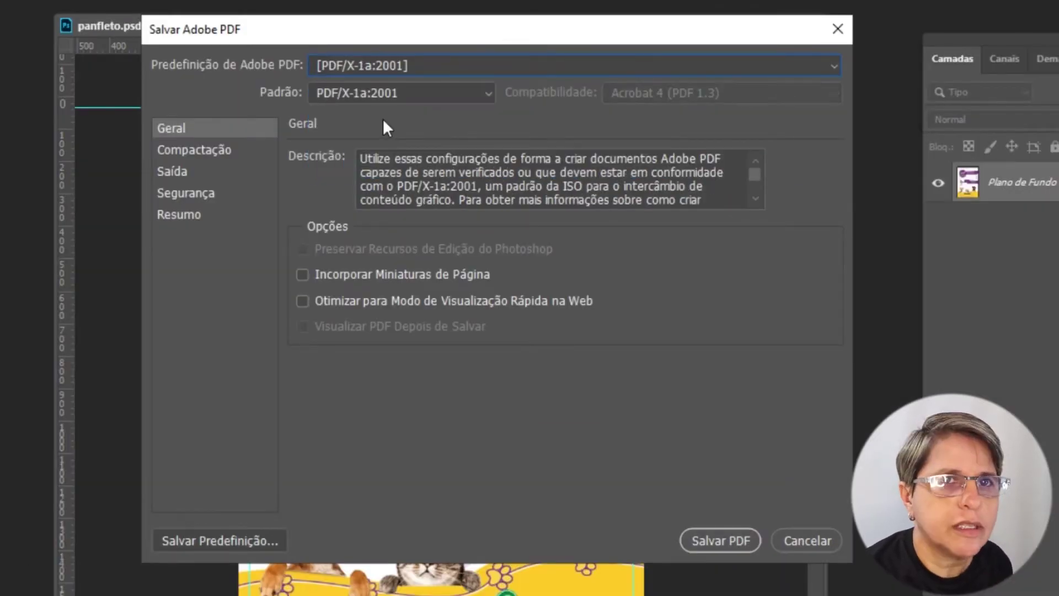
click(425, 94)
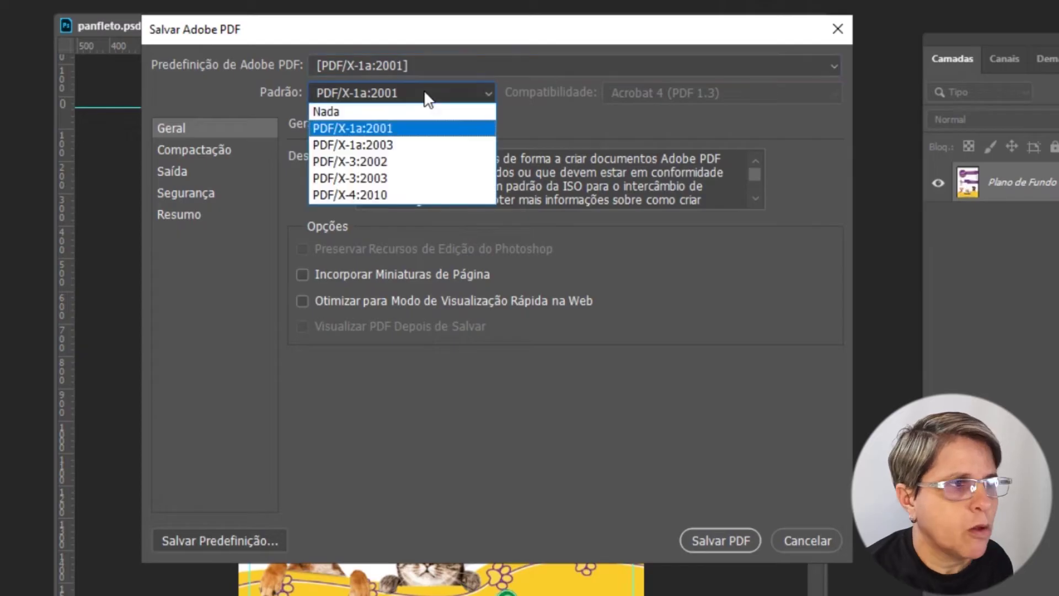
click(424, 128)
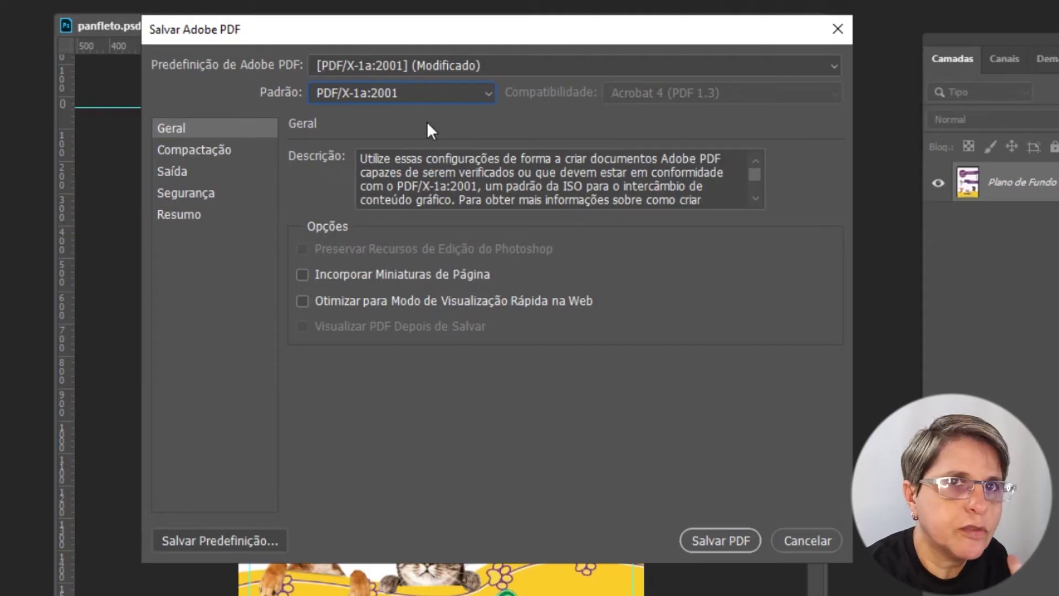
Step: Set compression to Não Reduzir a Resolução with Máxima JPEG image quality
click(198, 155)
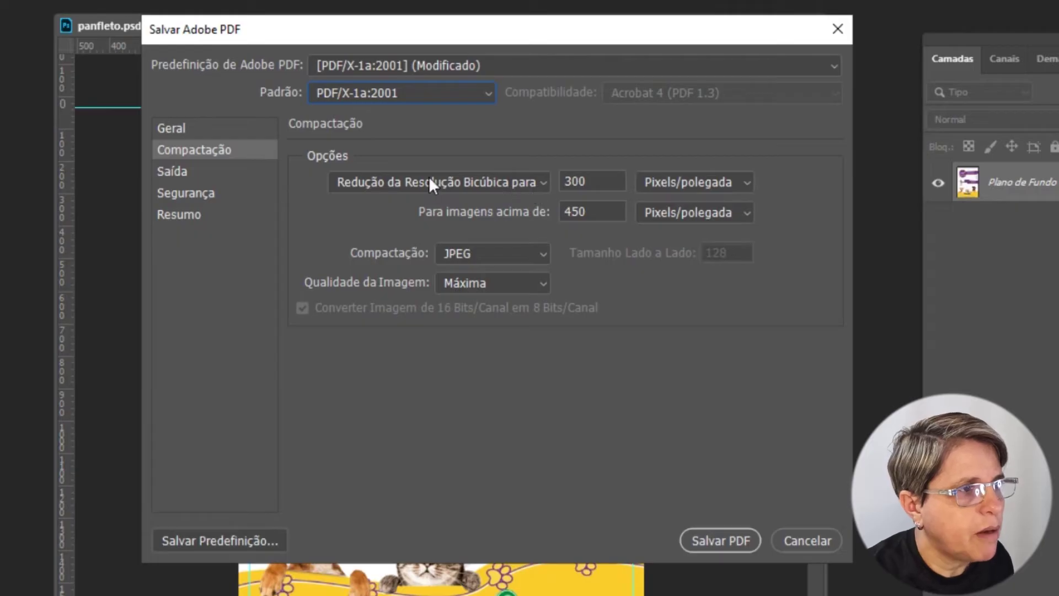
click(469, 180)
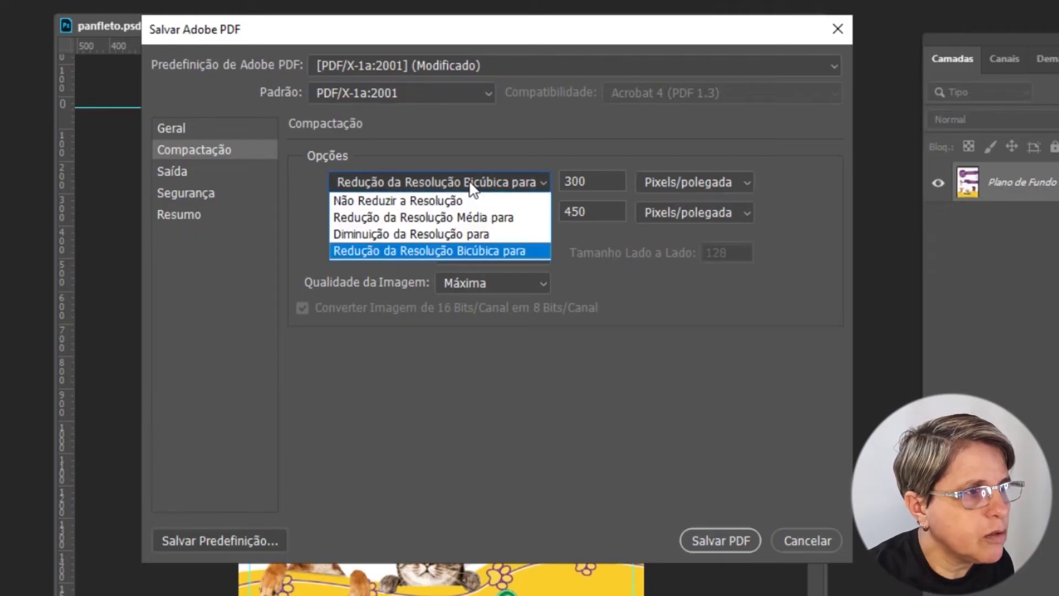
click(414, 202)
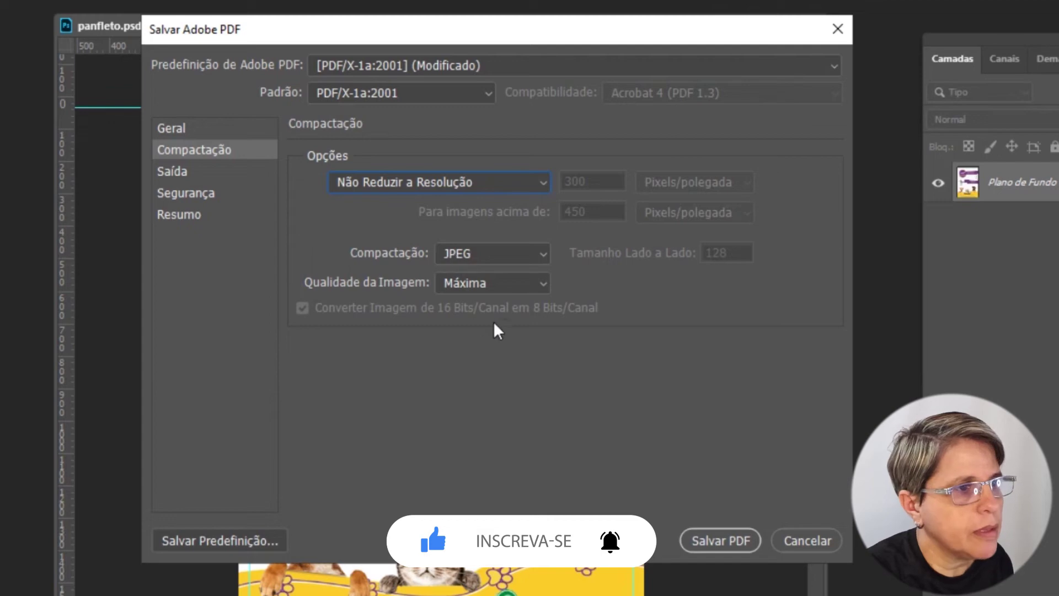
click(485, 297)
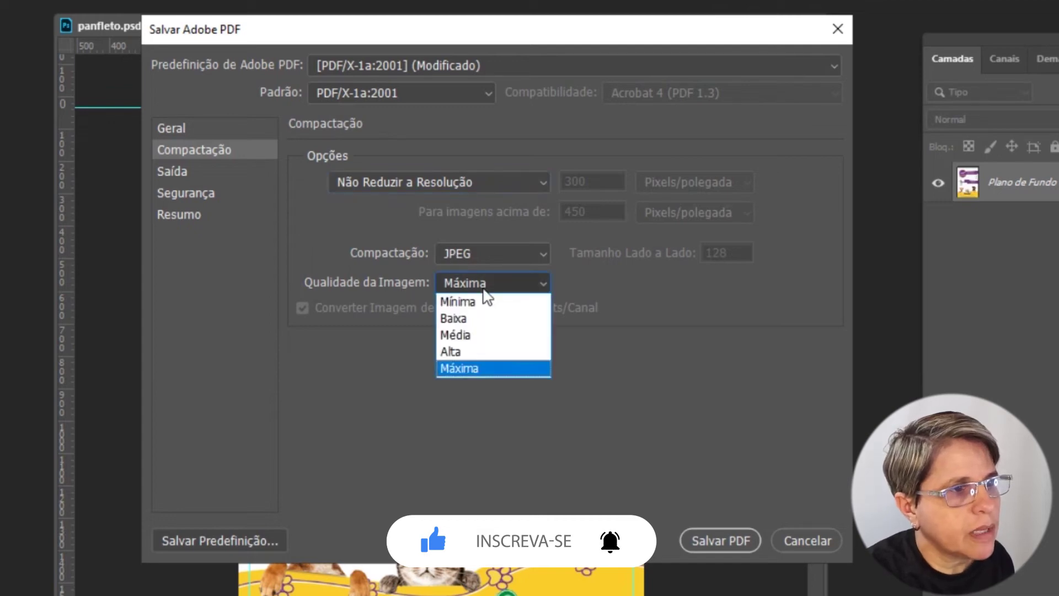
click(491, 367)
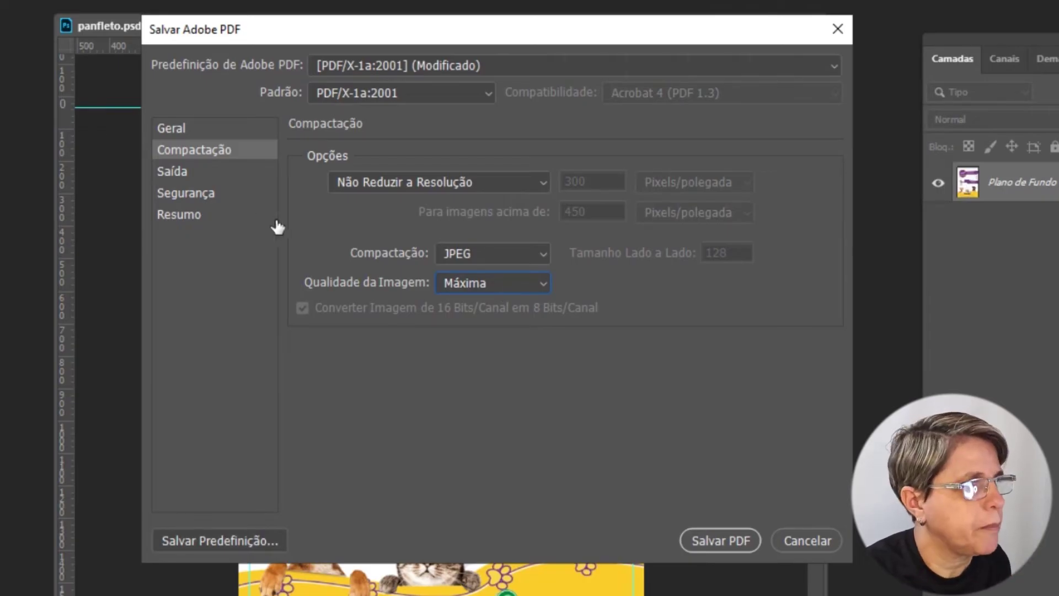
click(175, 171)
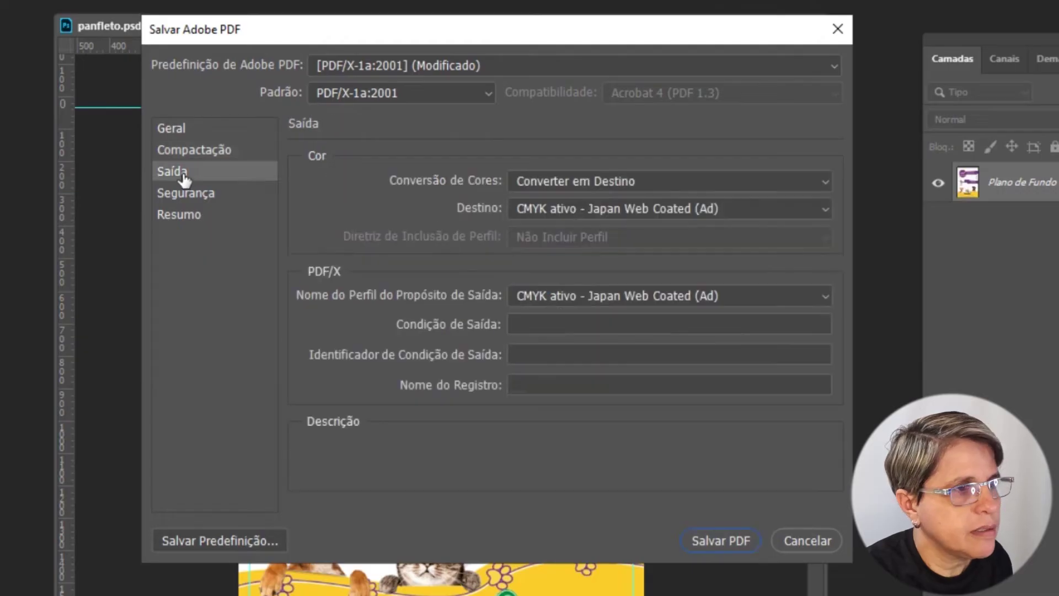
Step: Set colour conversion to Sem Conversão, review Segurança and Resumo, and save the PDF
click(597, 185)
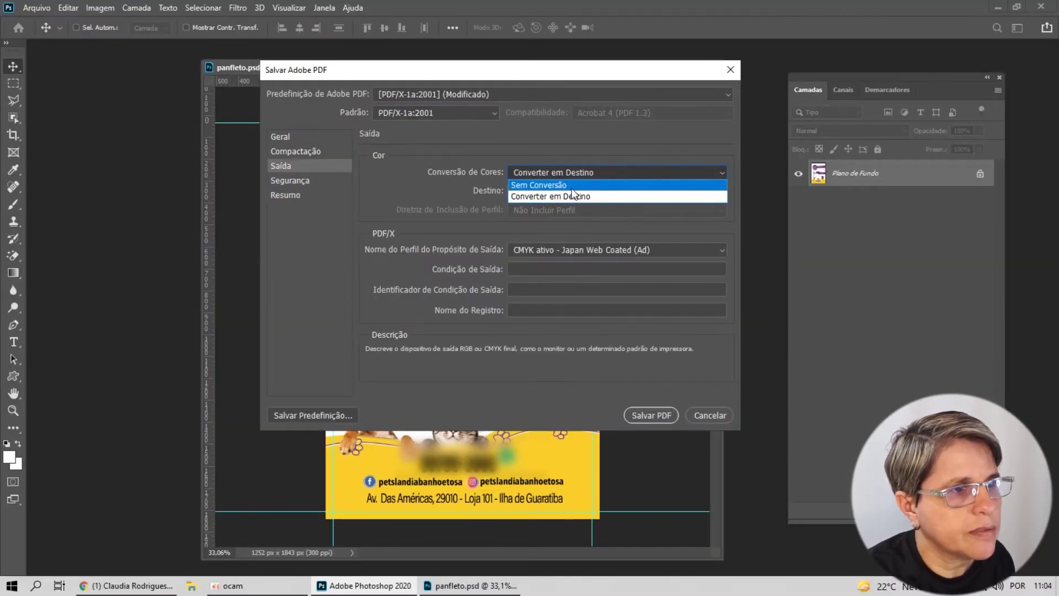
click(574, 185)
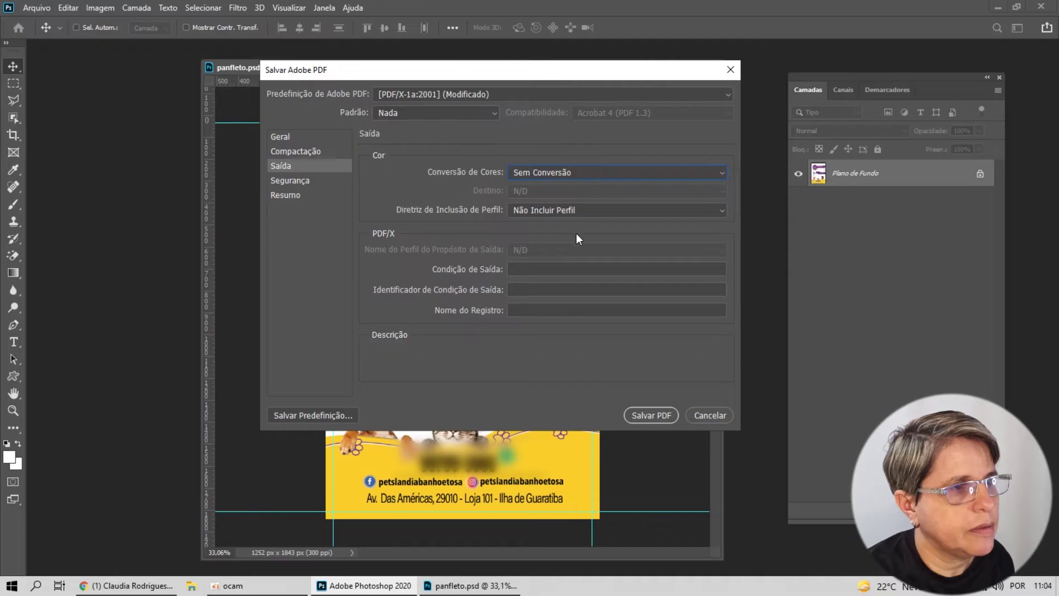
click(292, 182)
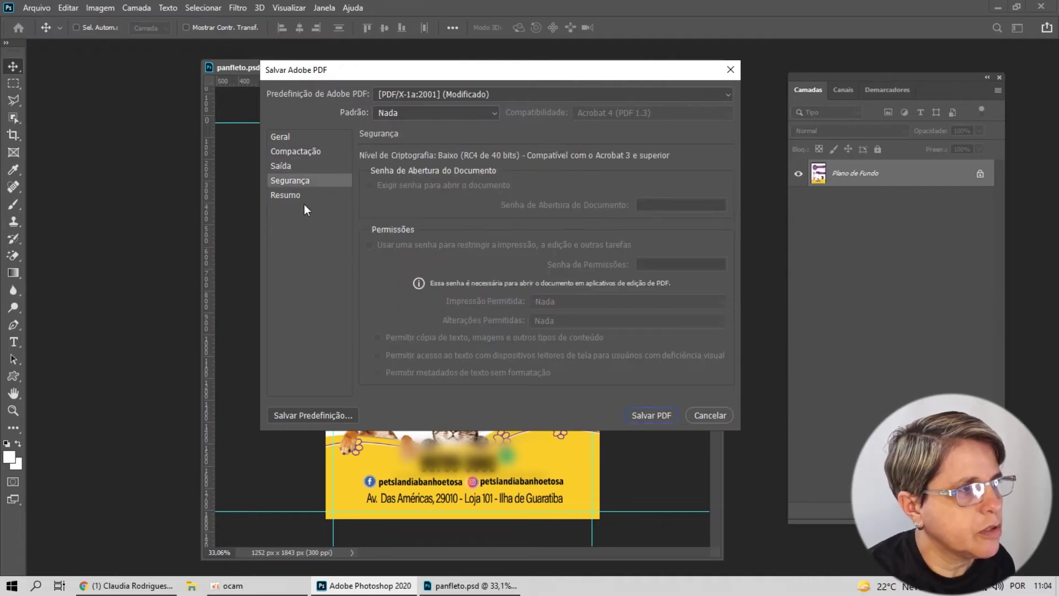
click(300, 198)
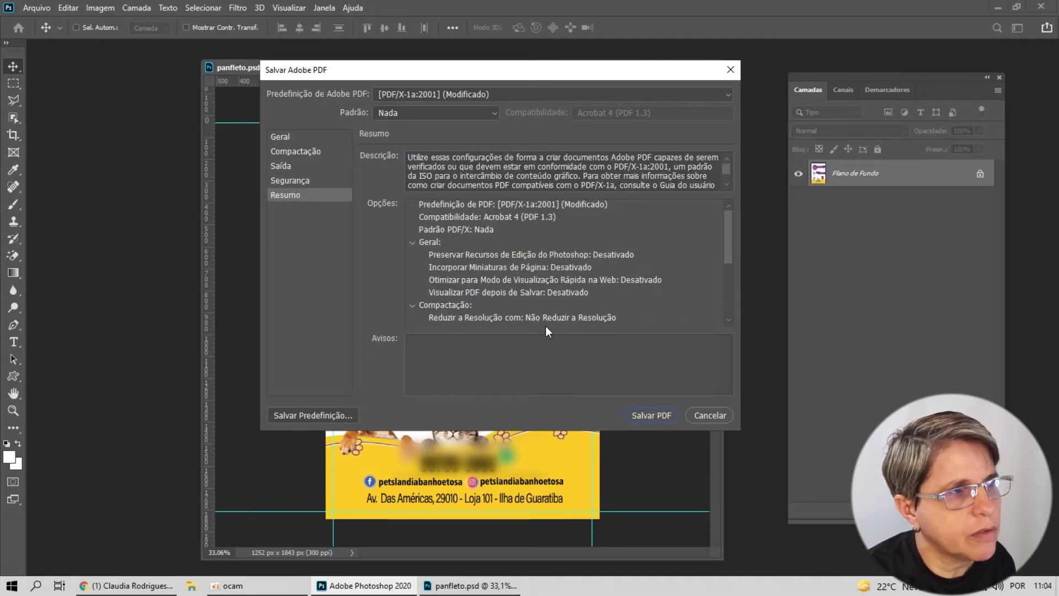
click(650, 414)
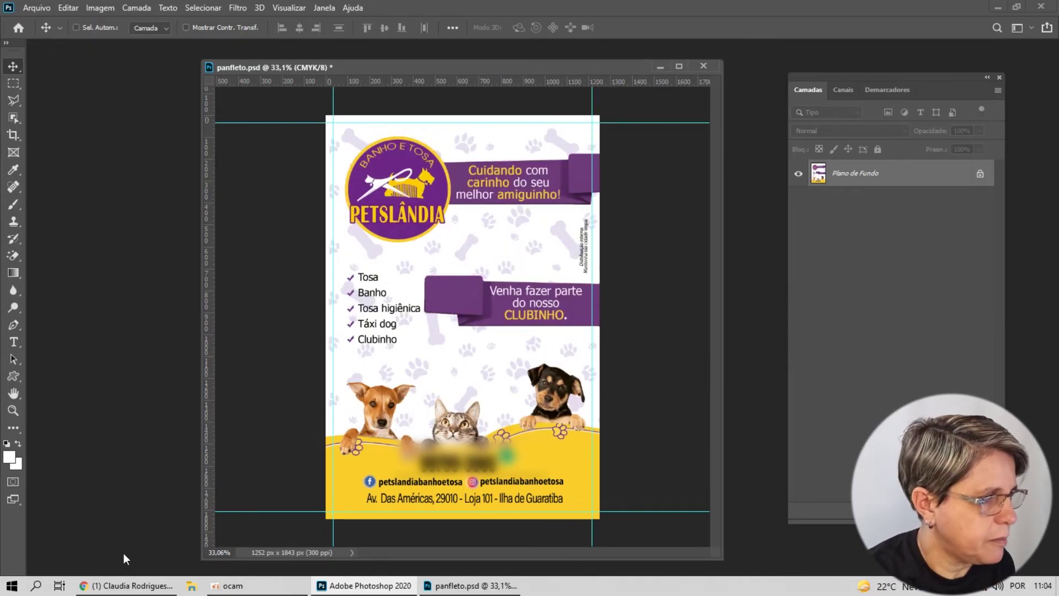
Step: Open 'panfleto 1' PDF from the 115 salvar em pdf folder in File Explorer
click(191, 586)
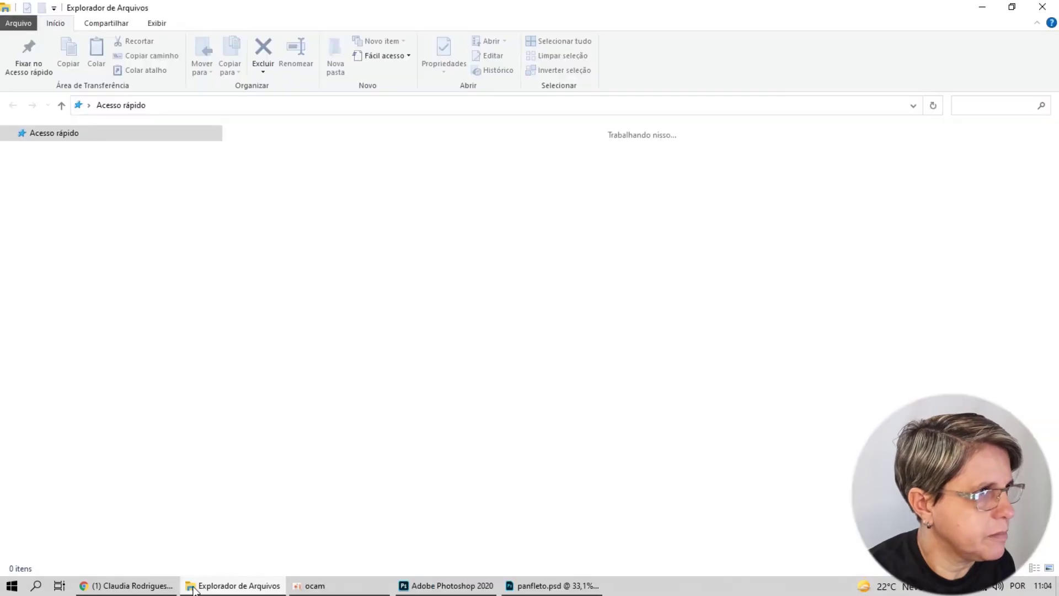
click(83, 382)
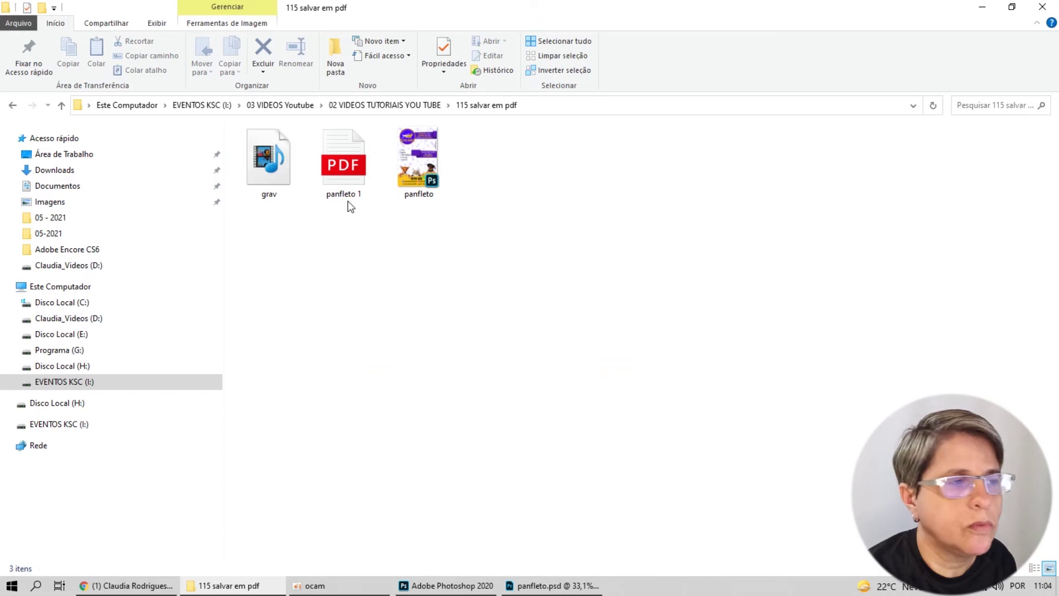
double_click(350, 172)
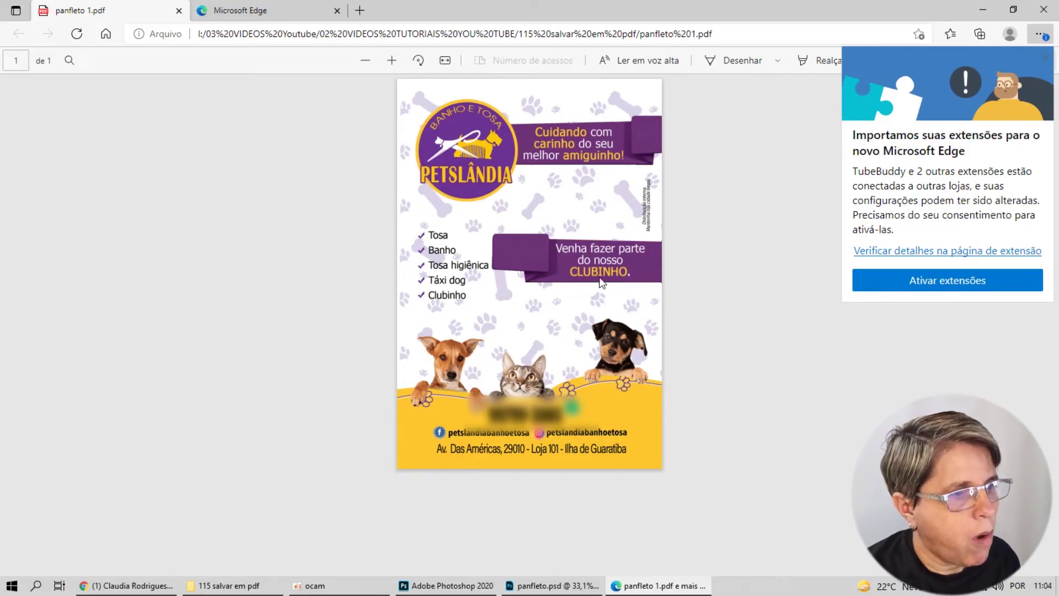
Step: Close the Edge PDF preview and File Explorer, then bring the browser forward
click(1043, 9)
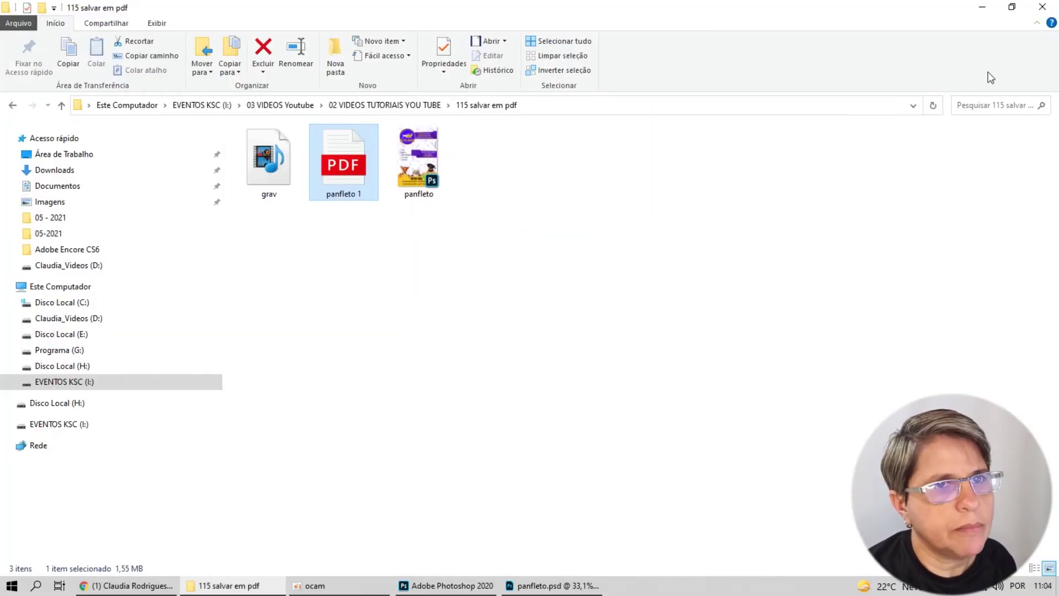
click(1042, 7)
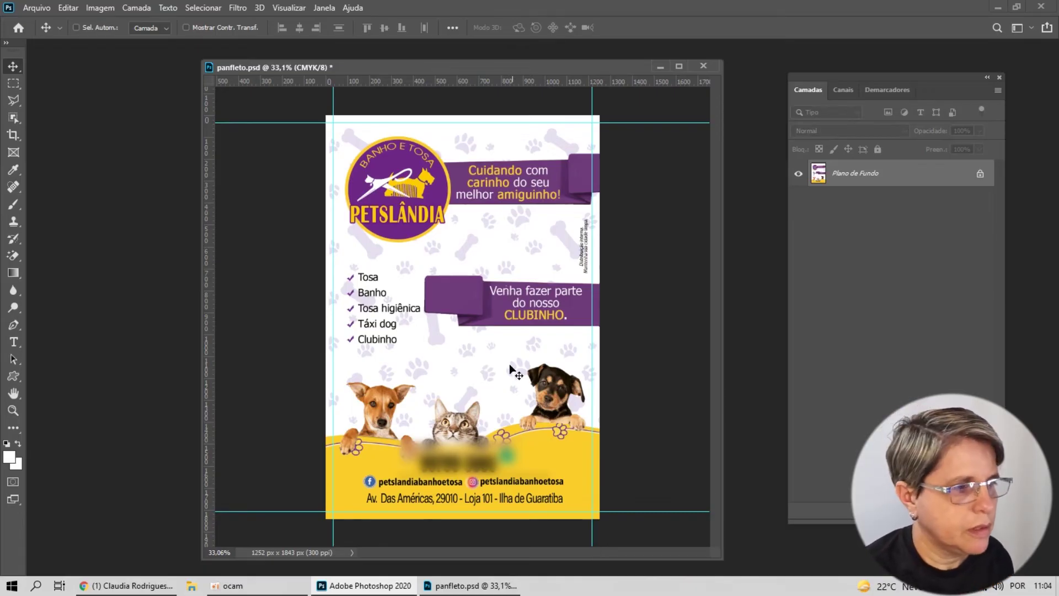
click(158, 578)
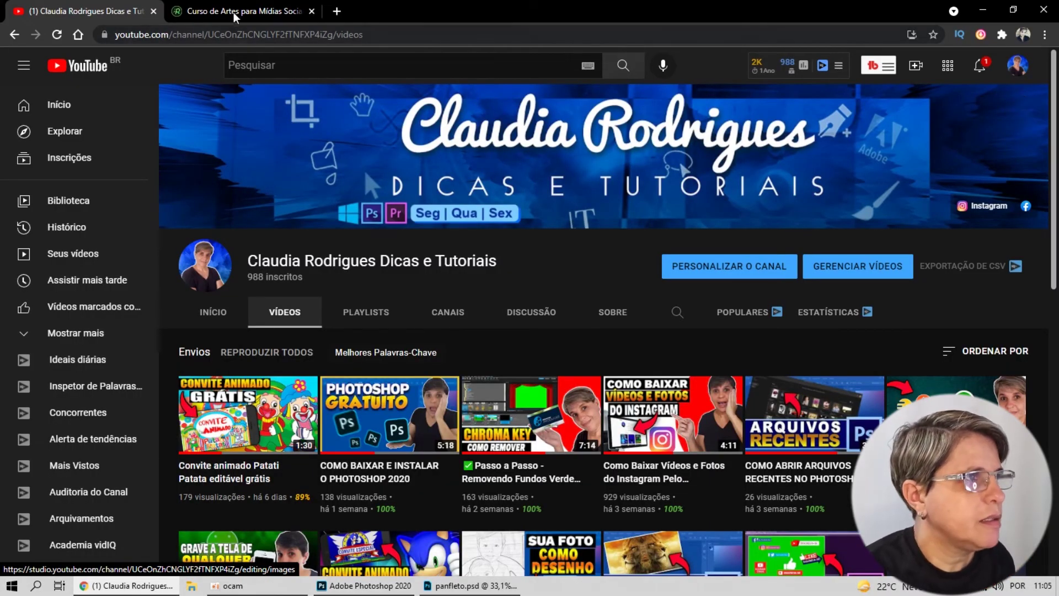
Step: Switch to the Curso de Artes tab, close the chat box and scroll through the sample artworks
click(248, 11)
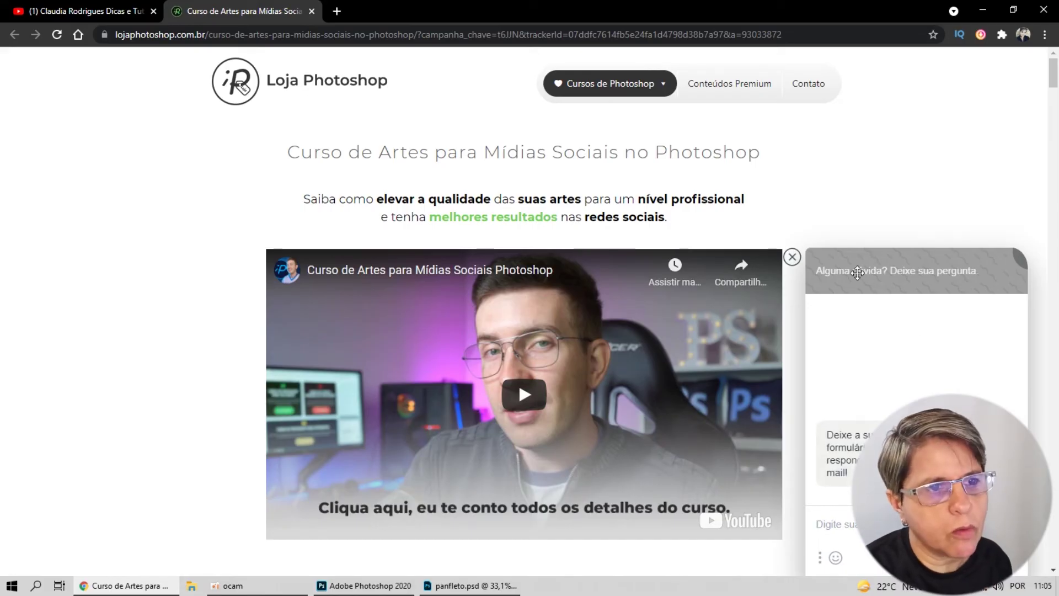
click(794, 259)
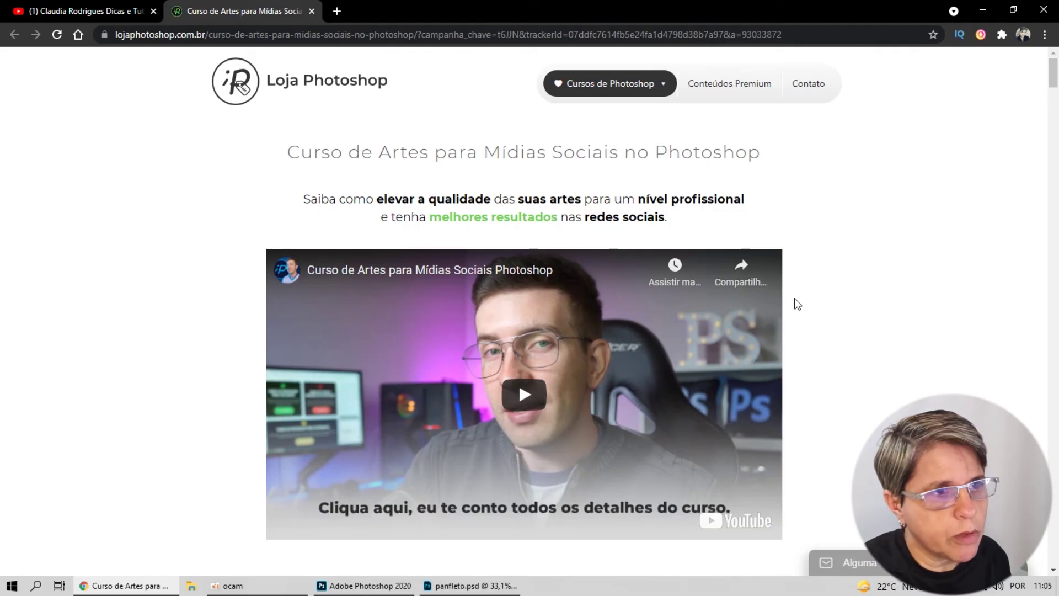
scroll(775, 318, down, 1)
scroll(774, 318, down, 3)
scroll(775, 319, down, 1)
scroll(774, 318, down, 1)
scroll(775, 319, down, 2)
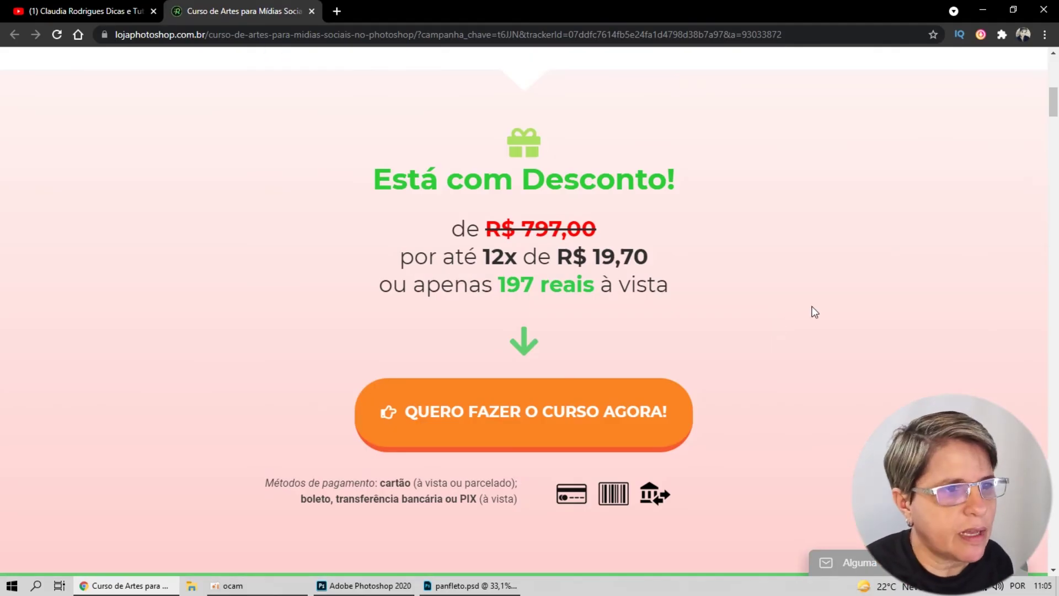
scroll(775, 319, down, 3)
scroll(697, 310, down, 3)
scroll(697, 310, down, 3)
scroll(691, 308, down, 5)
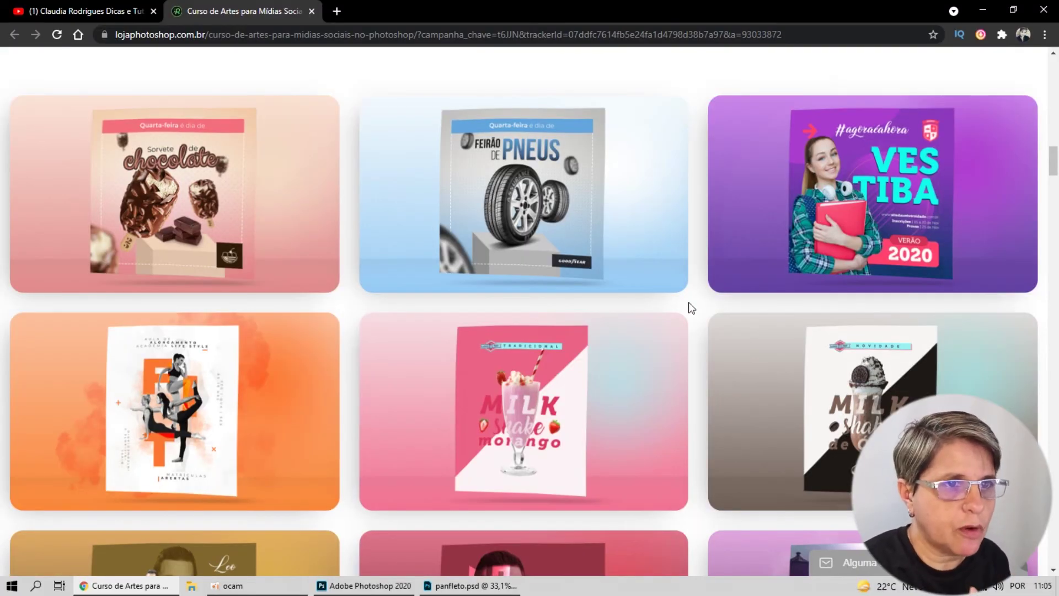
scroll(691, 307, down, 2)
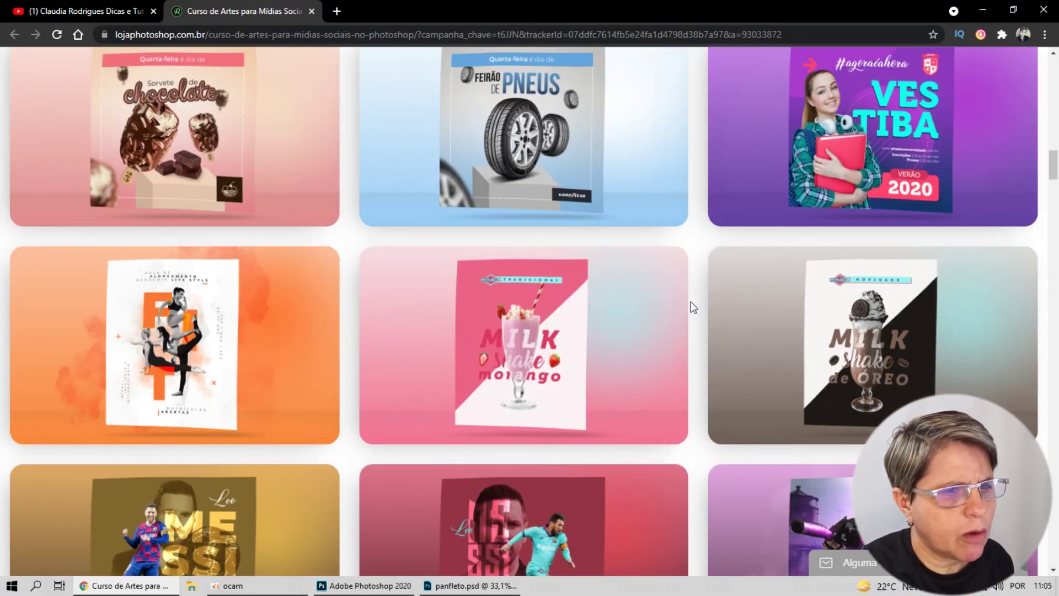
scroll(691, 308, down, 4)
scroll(691, 307, down, 4)
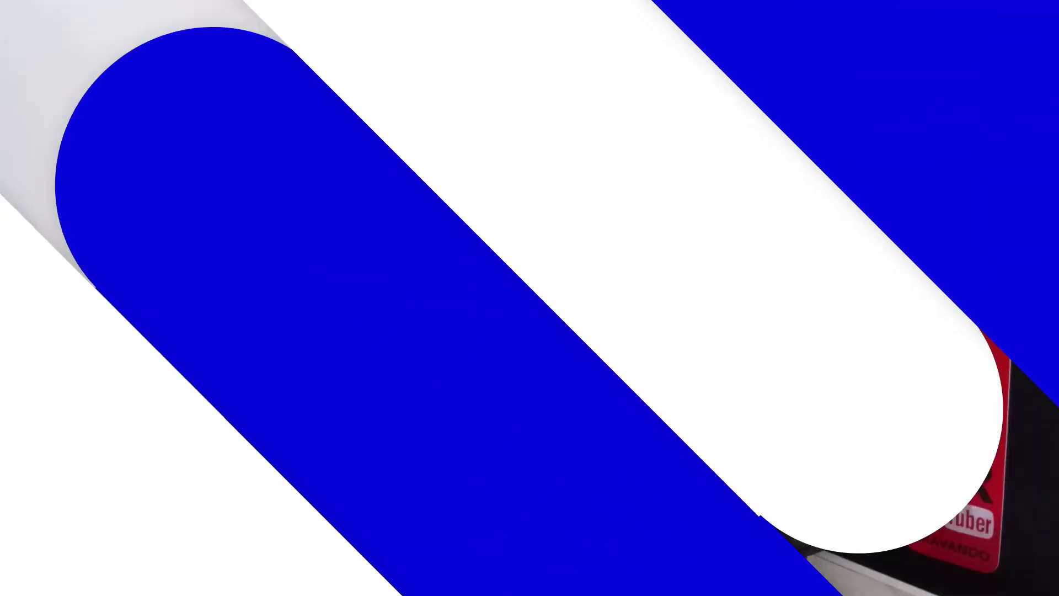